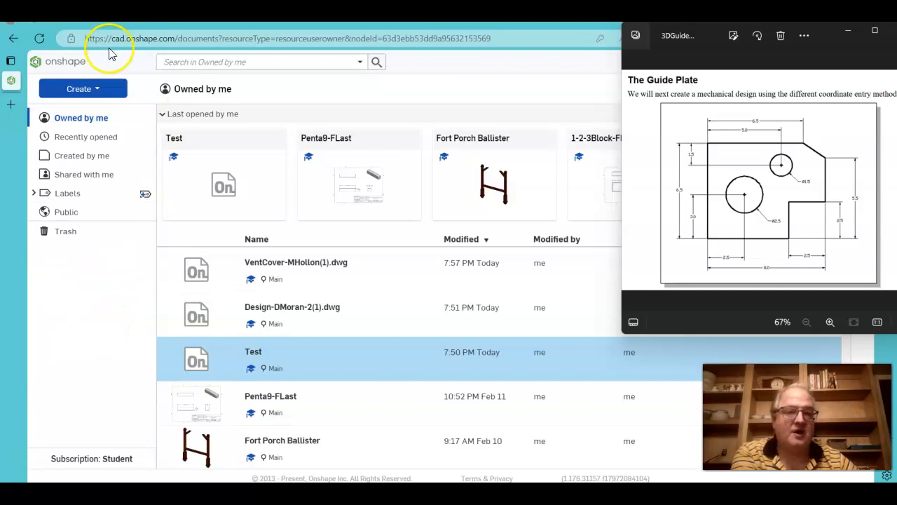
- Create a new document named GuidePlate-FLast
{"action": "left_click", "coordinate": [78, 88]}
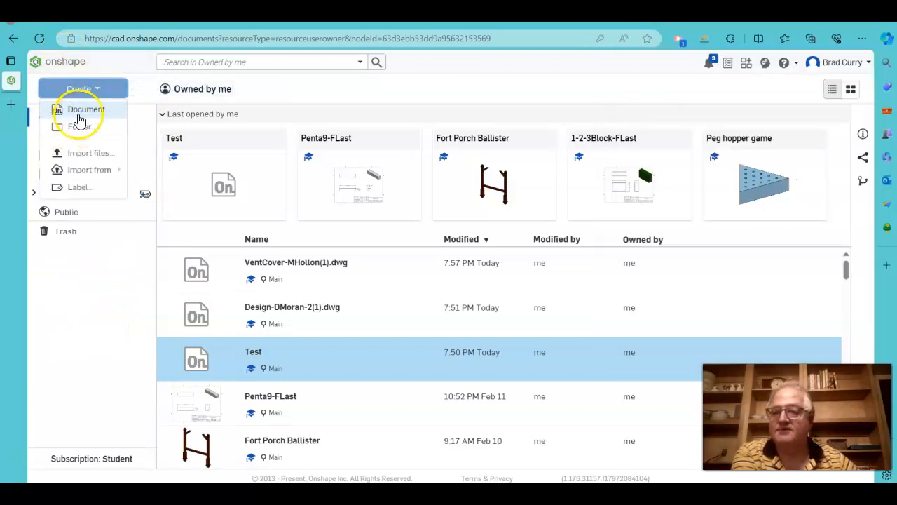
{"action": "left_click", "coordinate": [83, 110]}
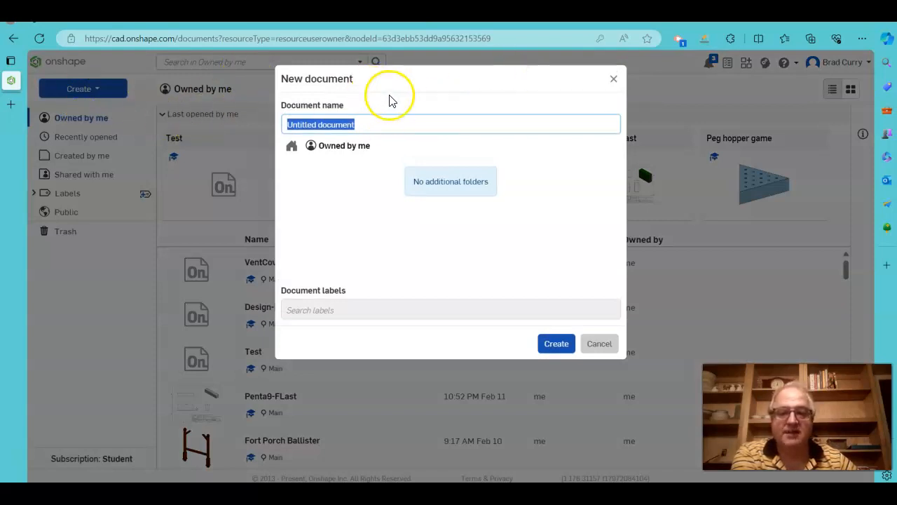
{"action": "type", "text": "Guide"}
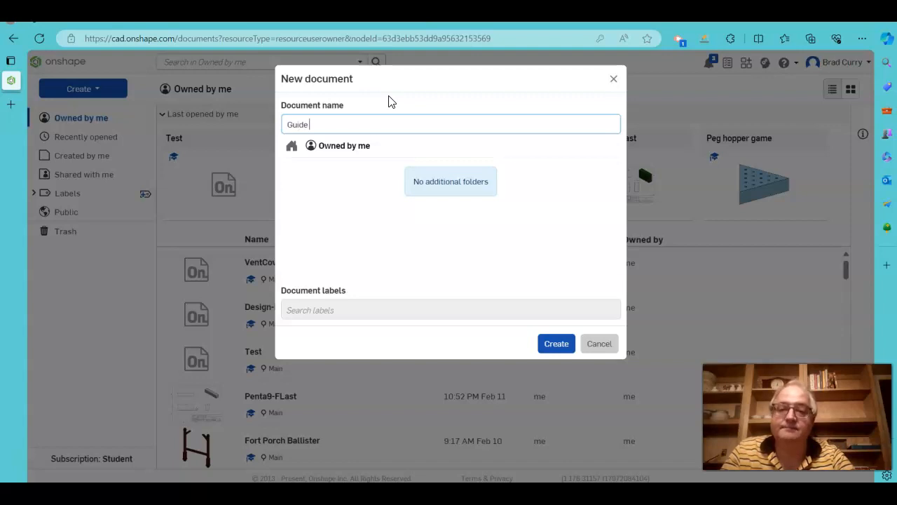
{"action": "type", "text": "Plate-FLast"}
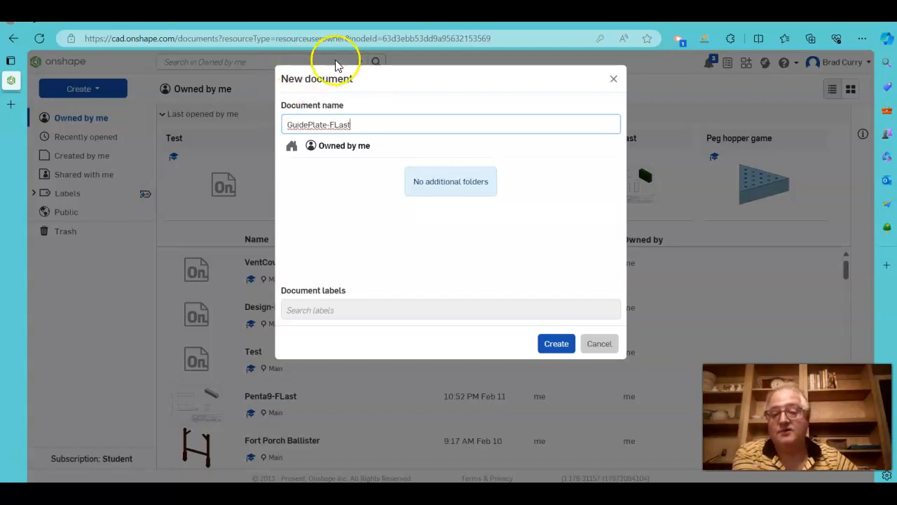
{"action": "left_click", "coordinate": [554, 344]}
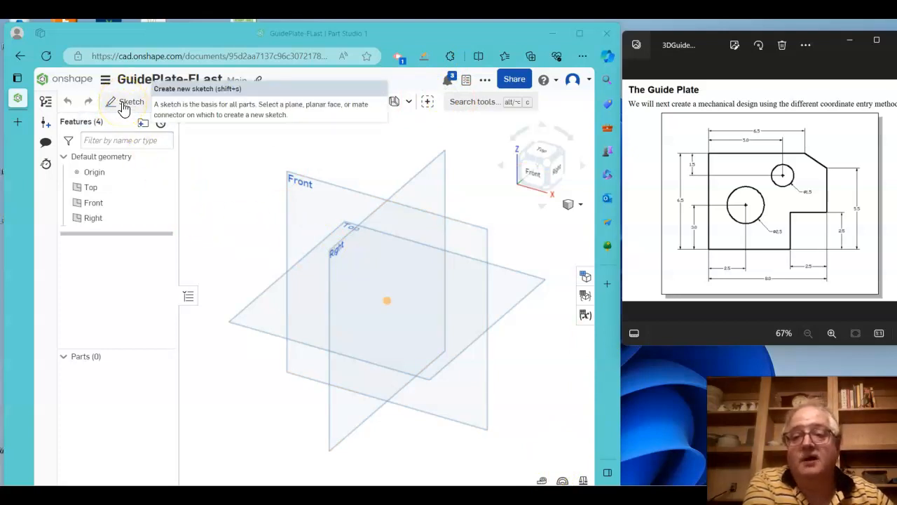
- Start a new sketch on the Front plane and set the view to Front
{"action": "left_click", "coordinate": [123, 105]}
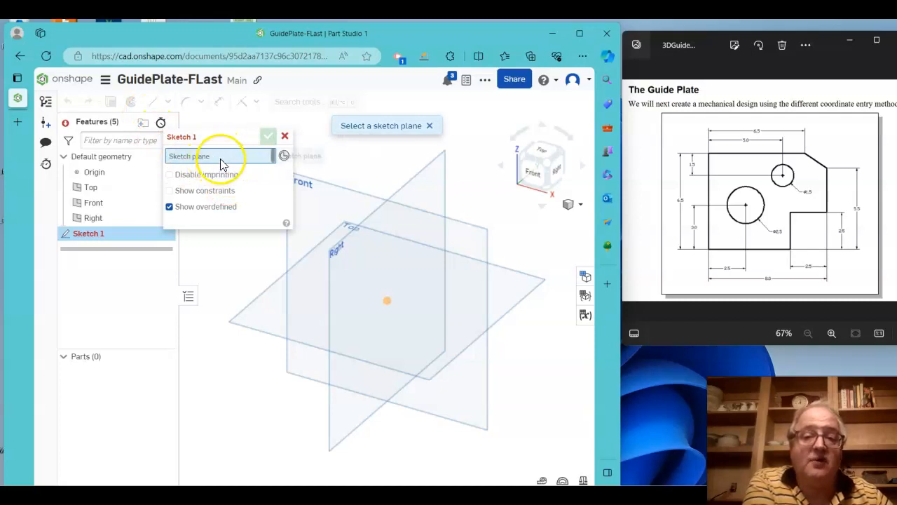
{"action": "left_click", "coordinate": [331, 199]}
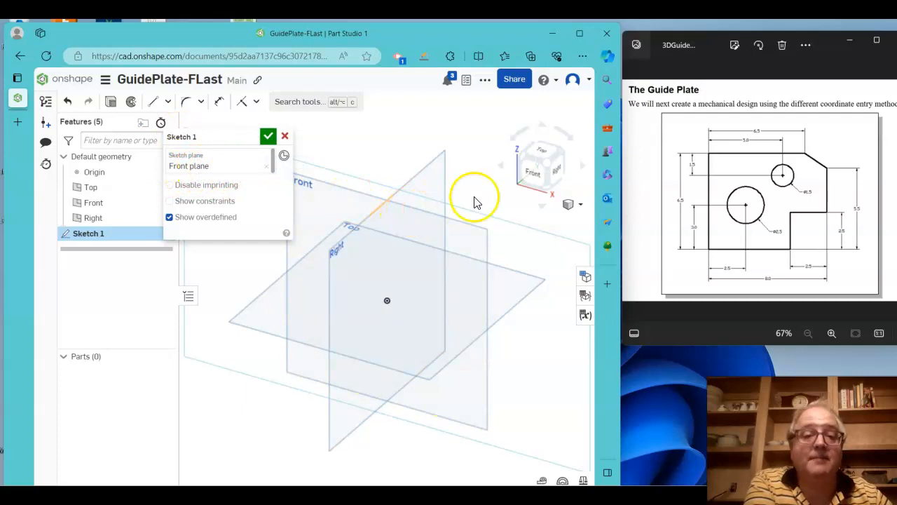
{"action": "left_click", "coordinate": [533, 176]}
{"action": "left_click", "coordinate": [570, 102]}
{"action": "left_click", "coordinate": [547, 228]}
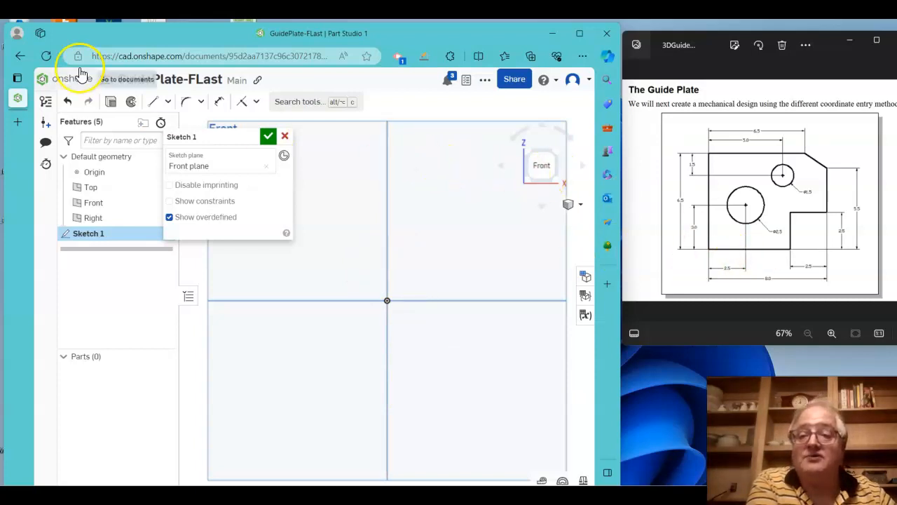
- Draw a vertical line upward from the origin and set its length to 6.5 in
{"action": "left_click", "coordinate": [168, 103]}
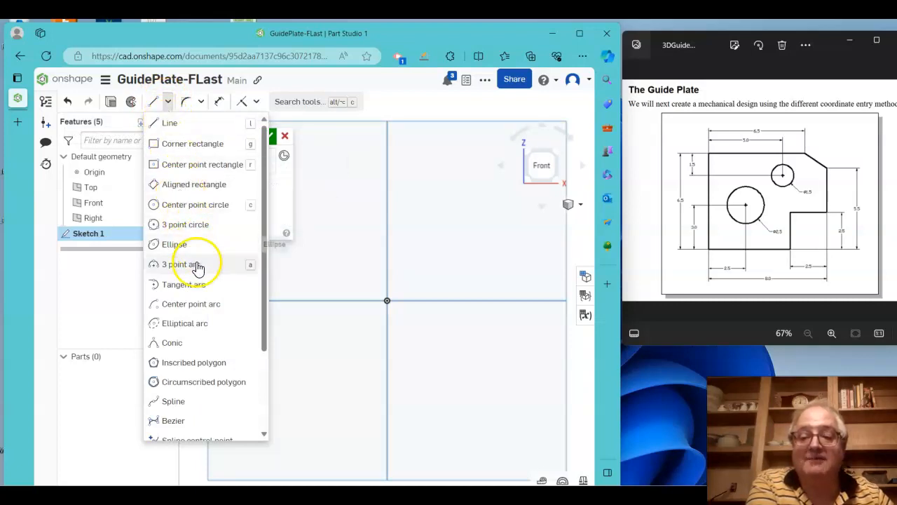
{"action": "mouse_move", "coordinate": [266, 339]}
{"action": "left_mouse_down"}
{"action": "mouse_move", "coordinate": [256, 432]}
{"action": "mouse_move", "coordinate": [292, 269]}
{"action": "left_mouse_up"}
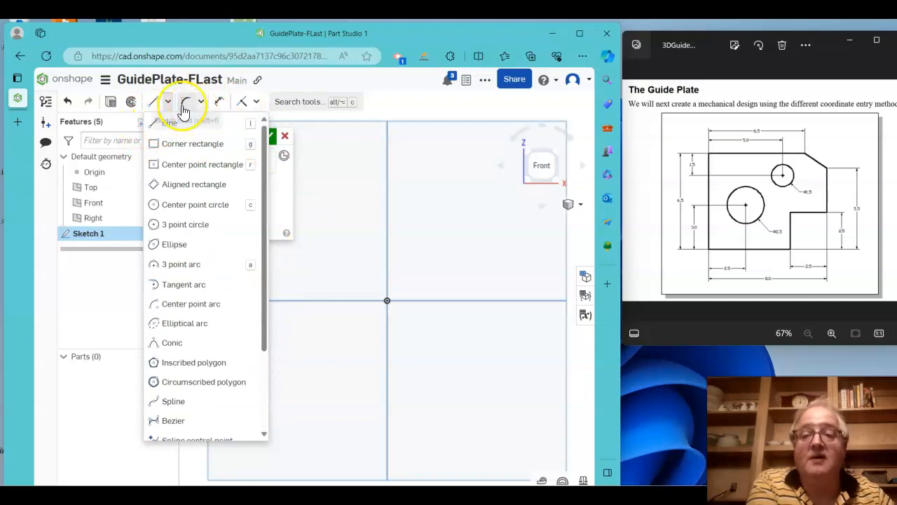
{"action": "left_click", "coordinate": [170, 123]}
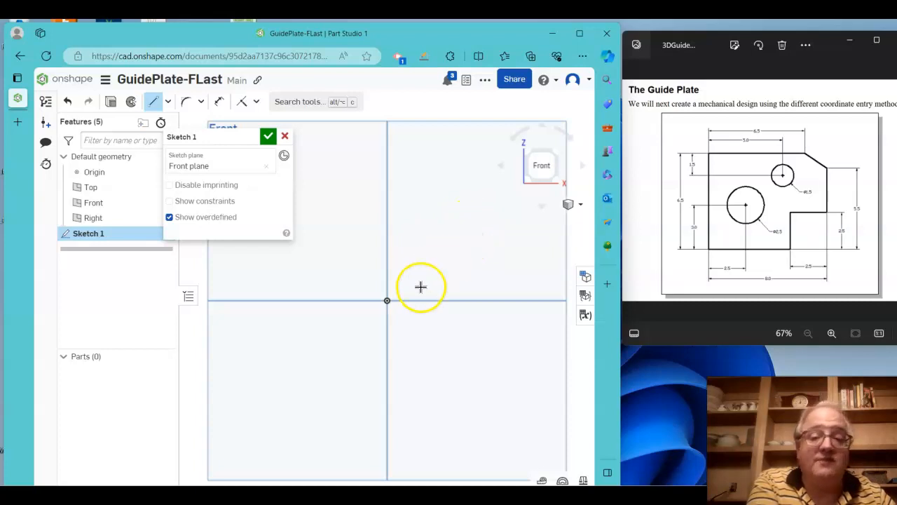
{"action": "left_click", "coordinate": [388, 300]}
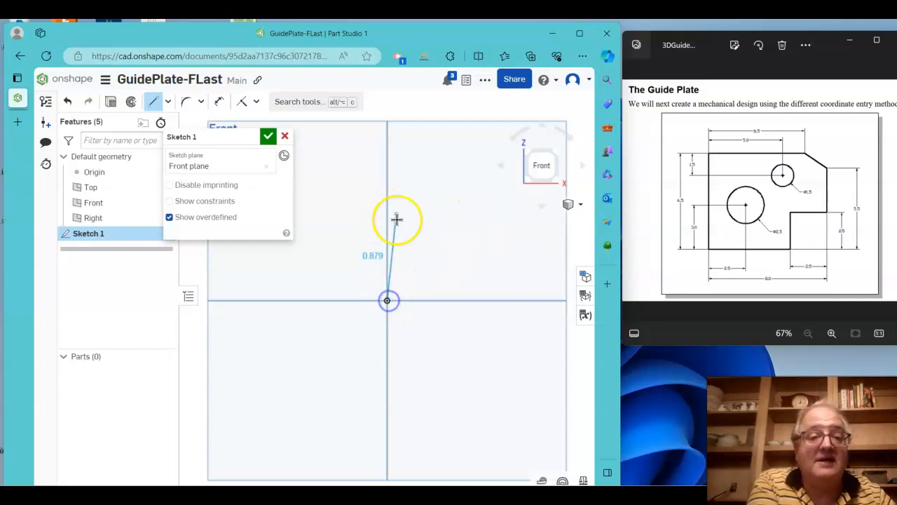
{"action": "left_click", "coordinate": [387, 167]}
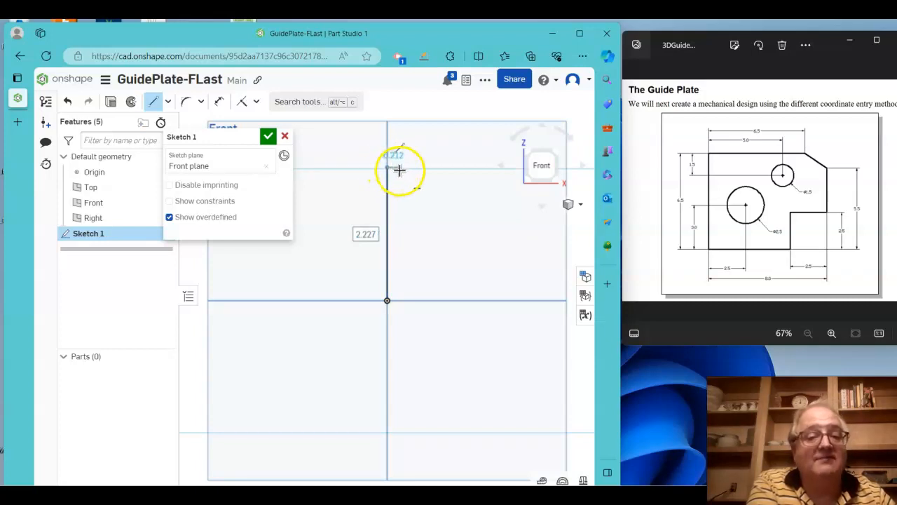
{"action": "left_click", "coordinate": [392, 166]}
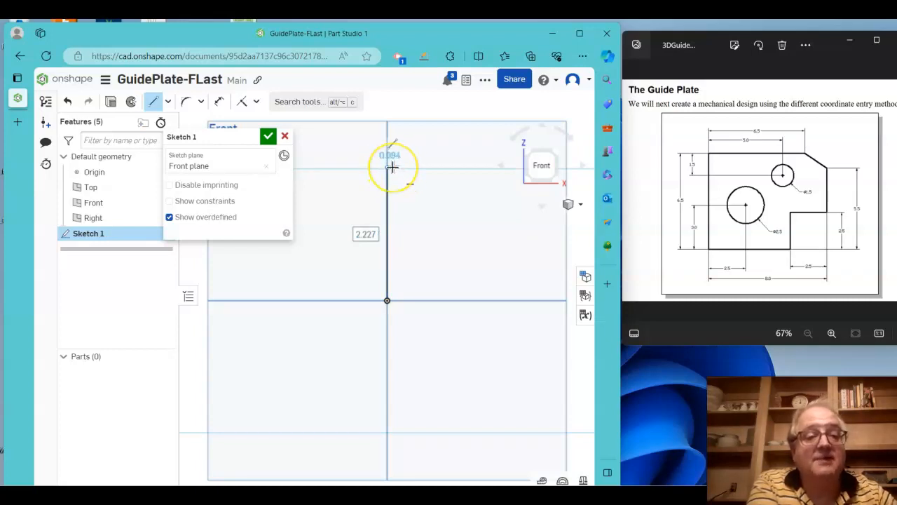
{"action": "type", "text": "6"}
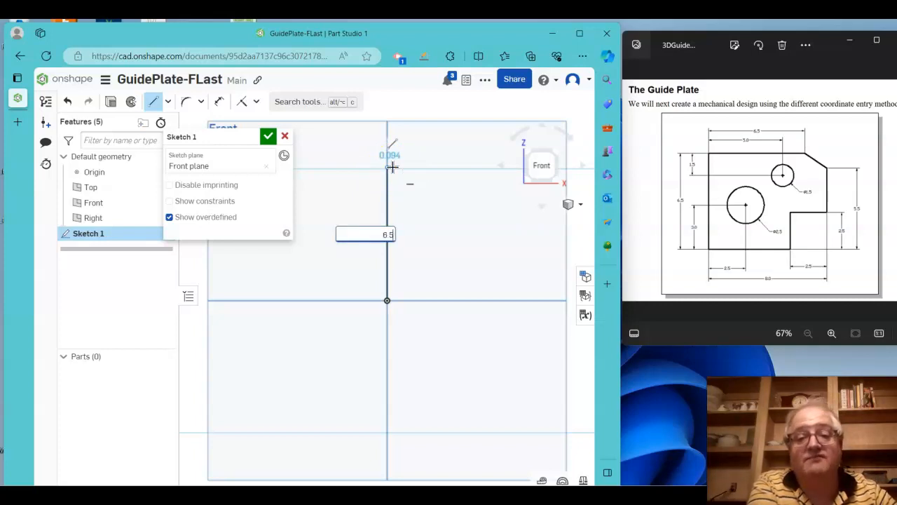
{"action": "type", "text": ".5"}
{"action": "key", "text": "Return"}
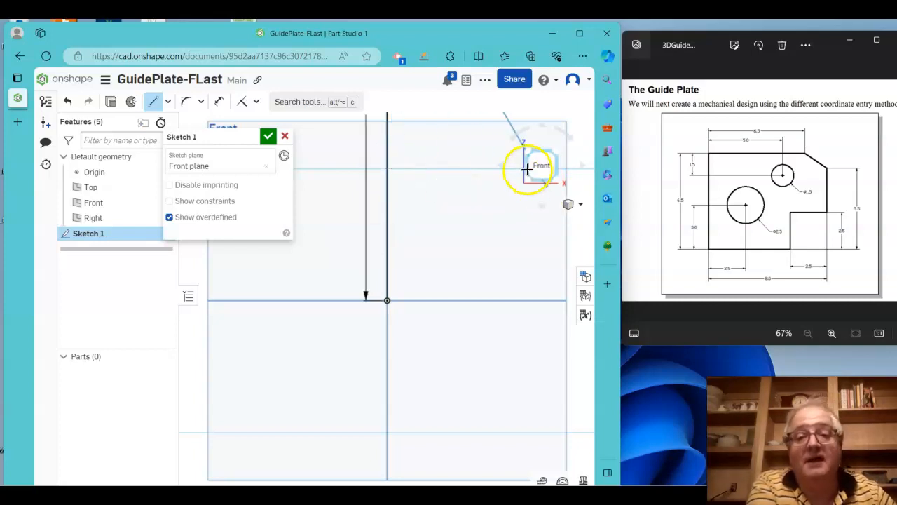
- Draw a horizontal line rightward from the upper end of the vertical line and set its length to 6.5 in
{"action": "scroll", "coordinate": [490, 162], "scroll_direction": "down", "scroll_amount": 5}
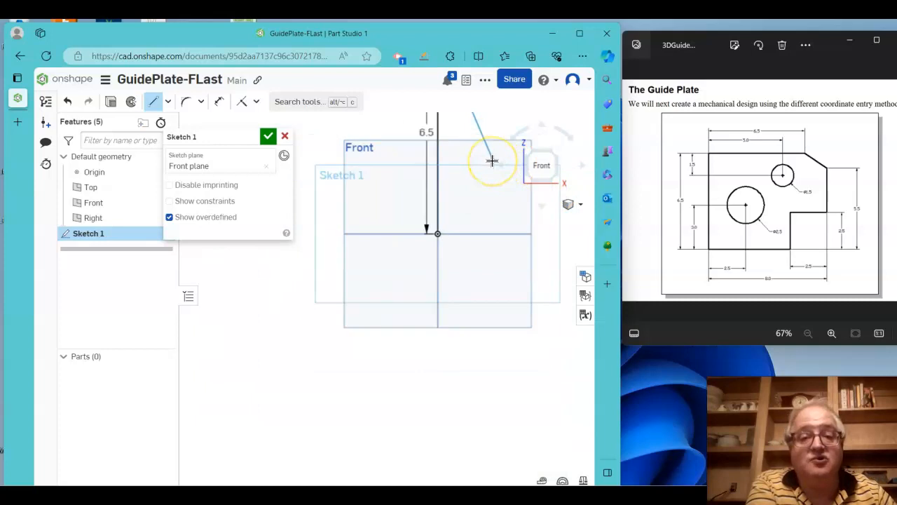
{"action": "mouse_move", "coordinate": [493, 160]}
{"action": "middle_mouse_down"}
{"action": "mouse_move", "coordinate": [374, 310]}
{"action": "mouse_move", "coordinate": [372, 294]}
{"action": "middle_mouse_up"}
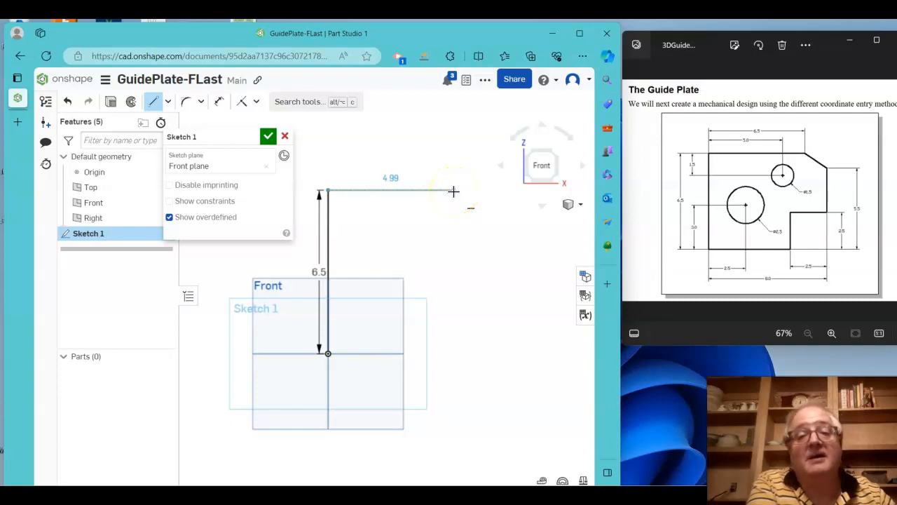
{"action": "left_click", "coordinate": [453, 190]}
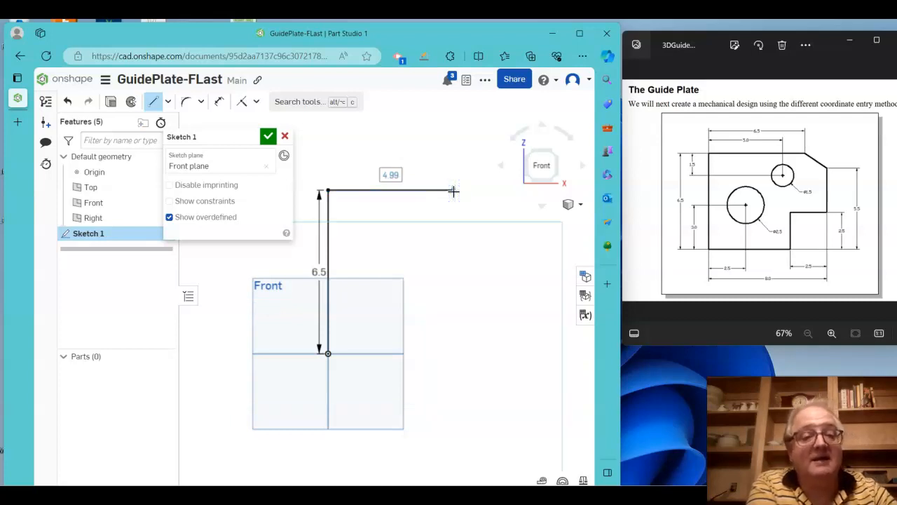
{"action": "type", "text": "6.5"}
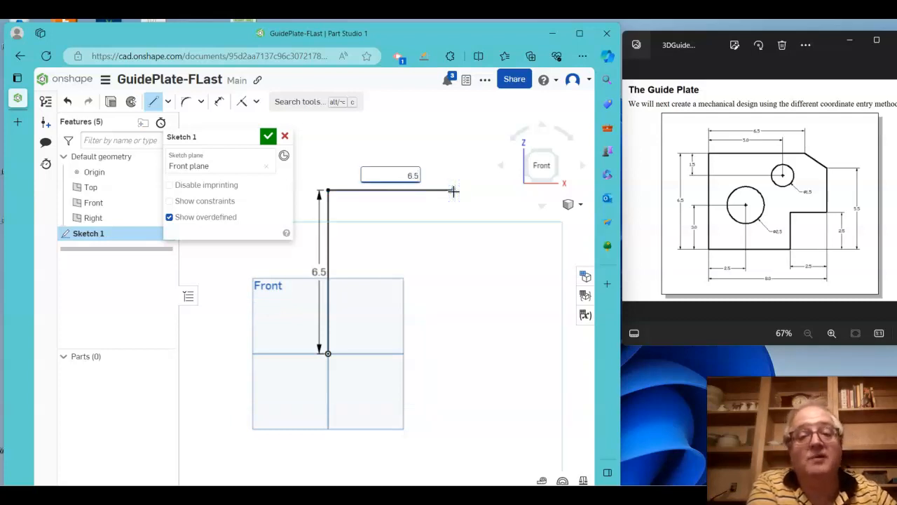
{"action": "key", "text": "Return"}
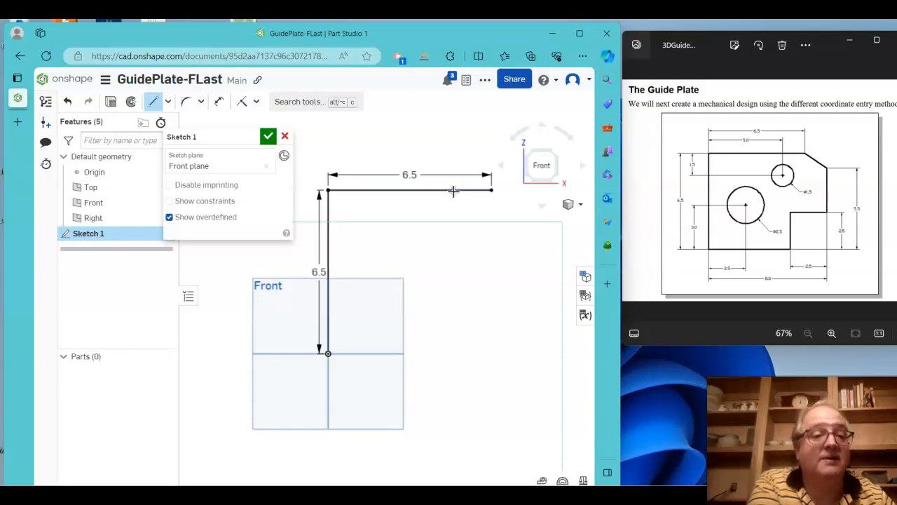
- Add a line about 3 in long sloping down to the right from the top edge's right end, ending the line chain there
{"action": "left_click", "coordinate": [546, 242]}
{"action": "right_click", "coordinate": [568, 220]}
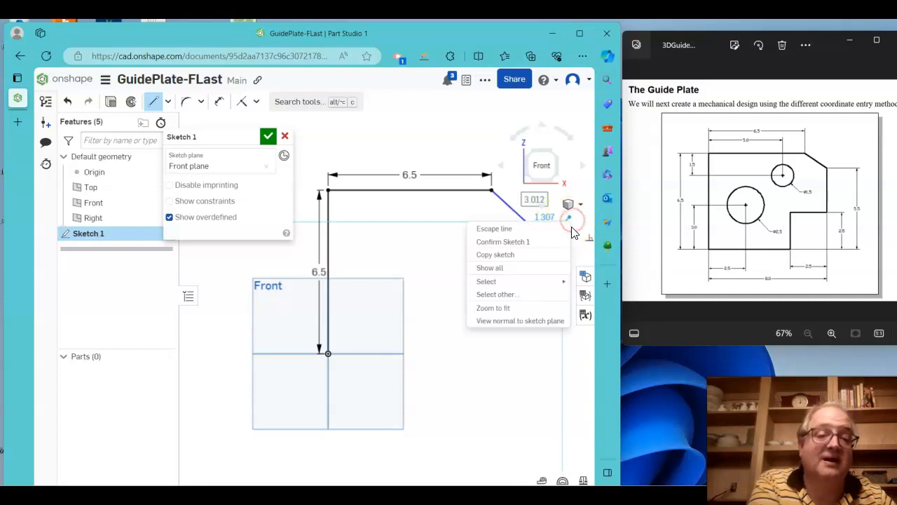
{"action": "left_click", "coordinate": [509, 233]}
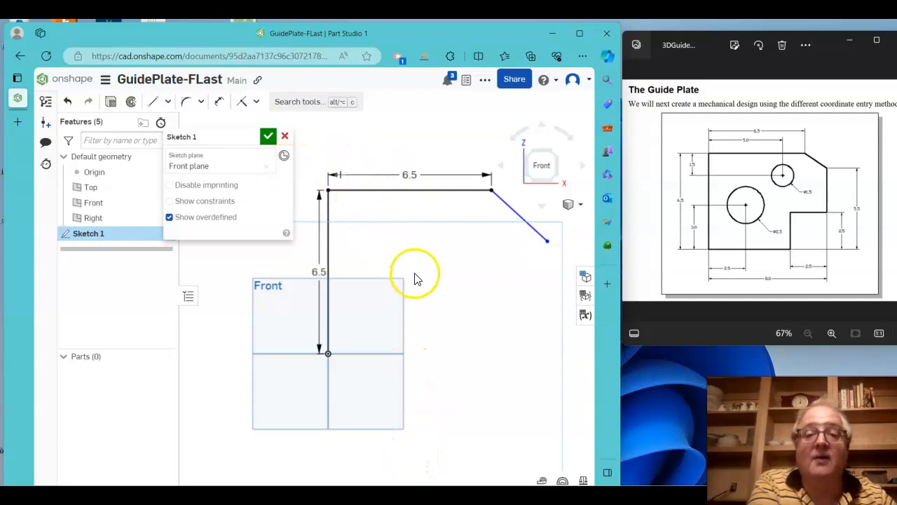
- Draw the plate's bottom edge as a horizontal line rightward from the origin and set its length to 5.5 in
{"action": "left_click", "coordinate": [151, 103]}
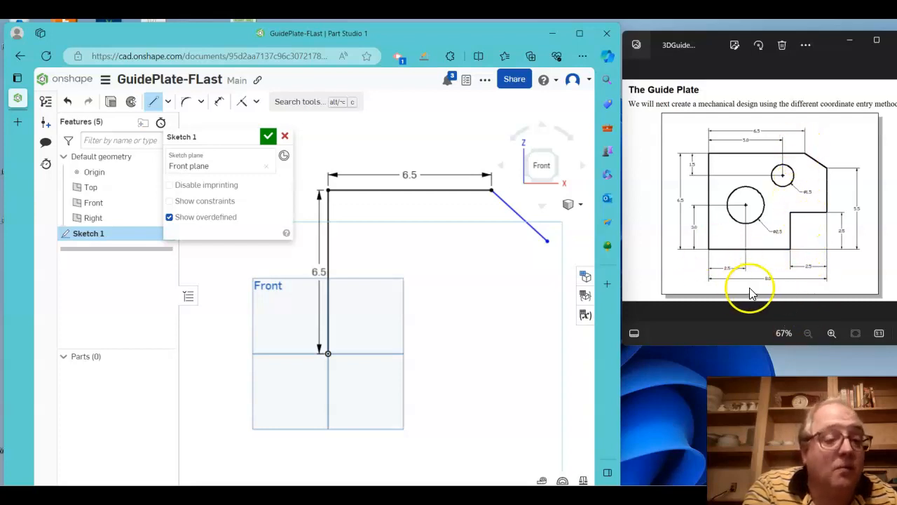
{"action": "scroll", "coordinate": [773, 287], "scroll_direction": "up", "scroll_amount": 3, "text": "ctrl"}
{"action": "scroll", "coordinate": [772, 289], "scroll_direction": "up", "scroll_amount": 6, "text": "ctrl"}
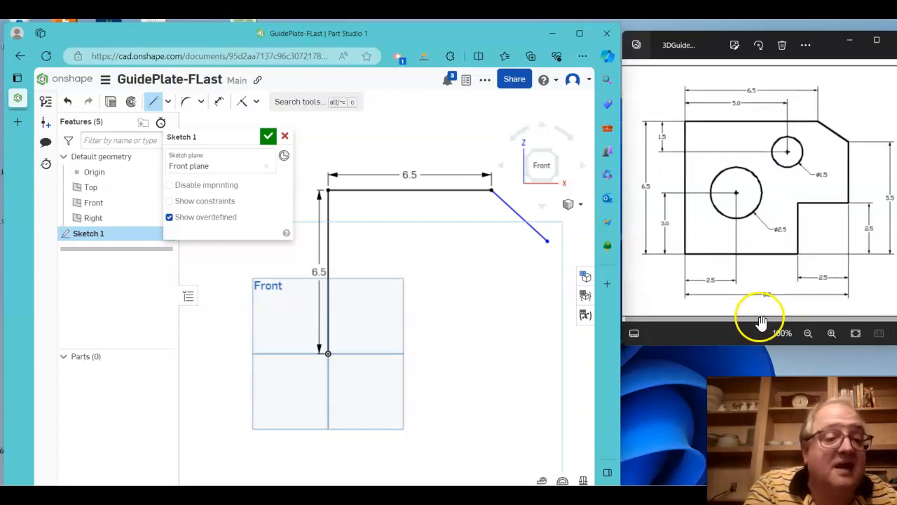
{"action": "scroll", "coordinate": [769, 302], "scroll_direction": "up", "scroll_amount": 2, "text": "ctrl"}
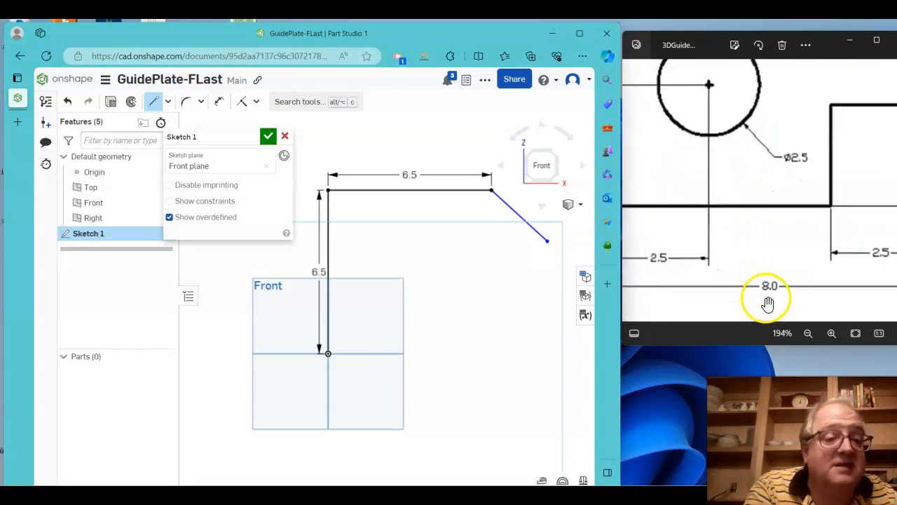
{"action": "scroll", "coordinate": [763, 295], "scroll_direction": "down", "scroll_amount": 2, "text": "ctrl"}
{"action": "scroll", "coordinate": [761, 293], "scroll_direction": "down", "scroll_amount": 5, "text": "ctrl"}
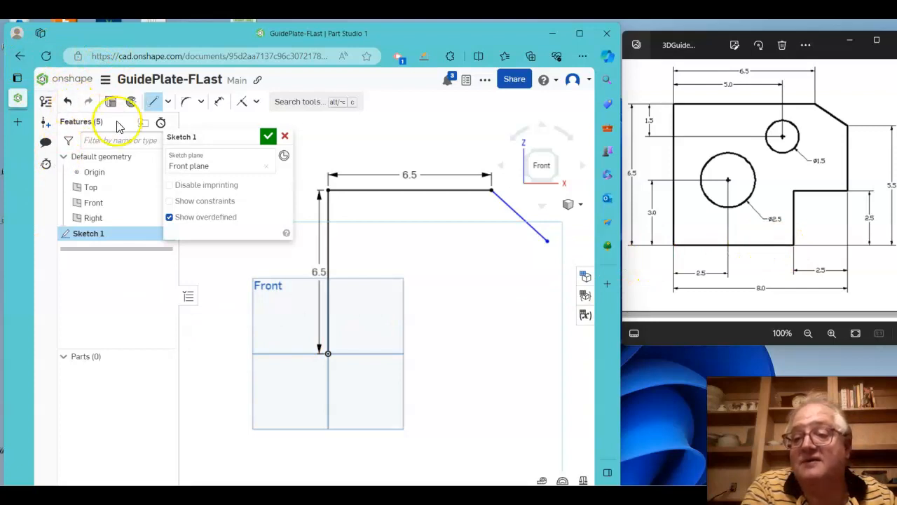
{"action": "left_click", "coordinate": [151, 101]}
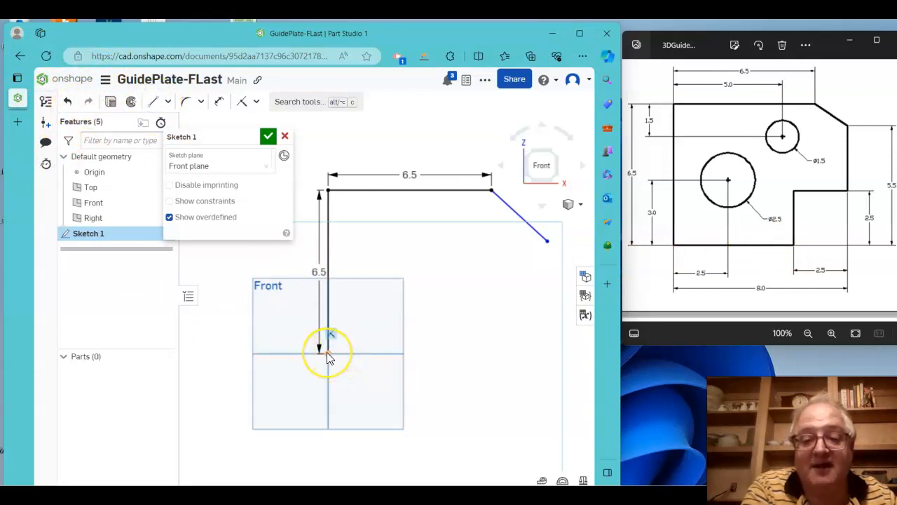
{"action": "left_click", "coordinate": [327, 353]}
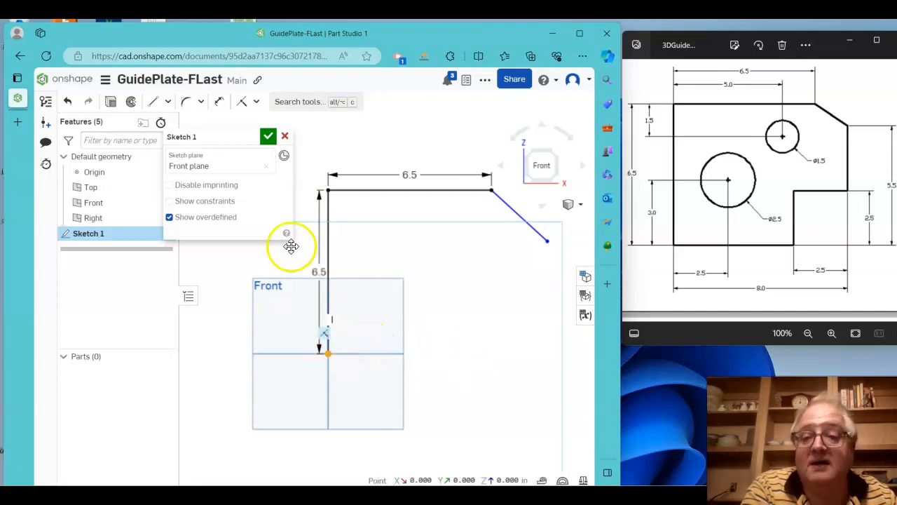
{"action": "left_click", "coordinate": [156, 104]}
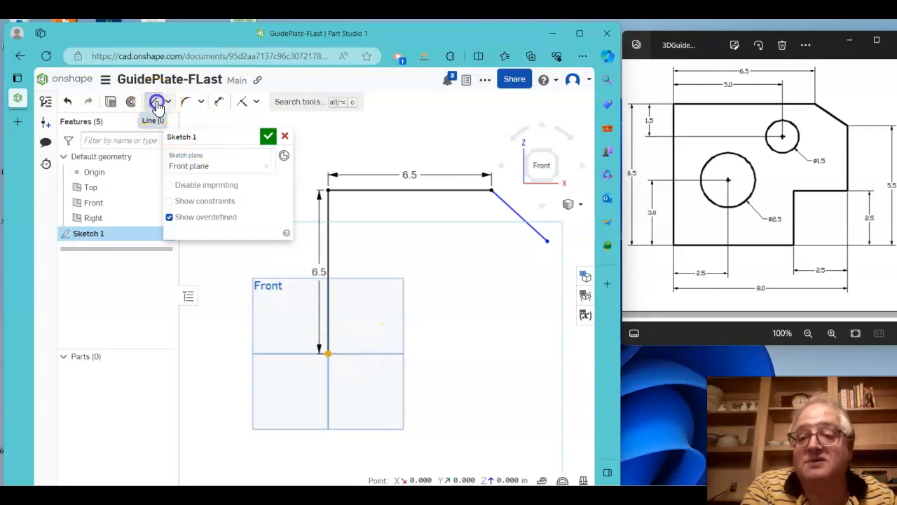
{"action": "left_click", "coordinate": [328, 353]}
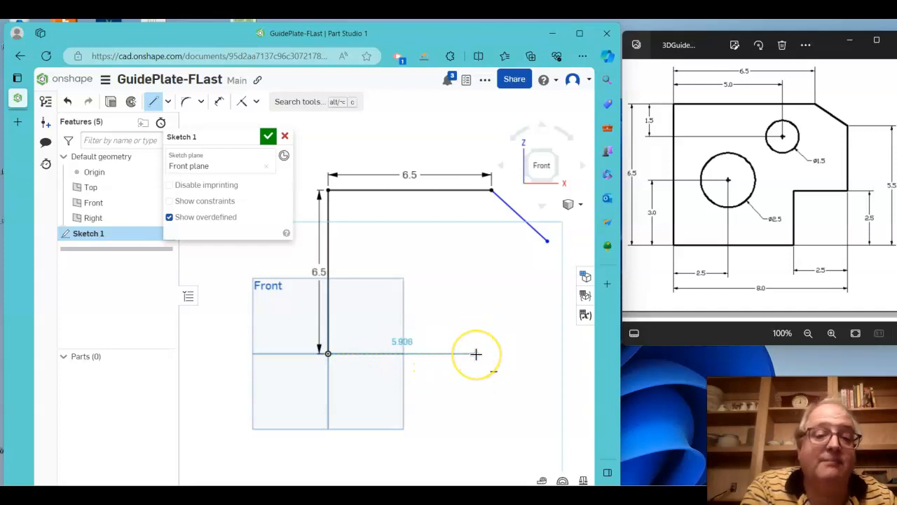
{"action": "left_click", "coordinate": [476, 354]}
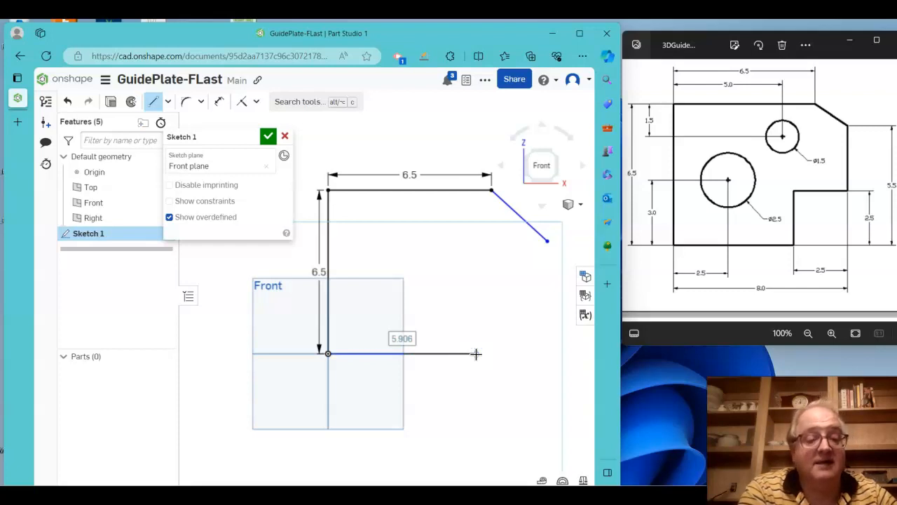
{"action": "type", "text": "5.5"}
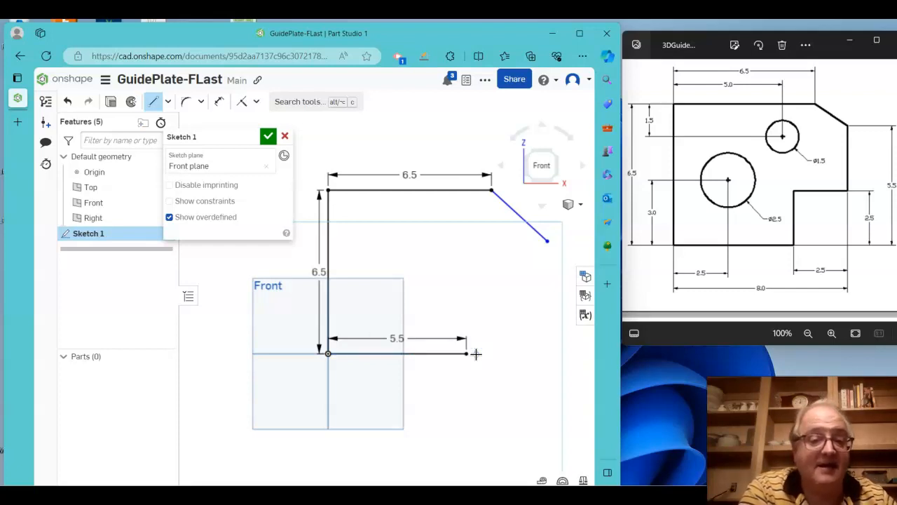
- Draw the notch from the bottom edge's right end with a 2.5 in vertical line upward and a 2.5 in horizontal line rightward
{"action": "left_click_drag", "start_coordinate": [476, 354], "coordinate": [466, 288]}
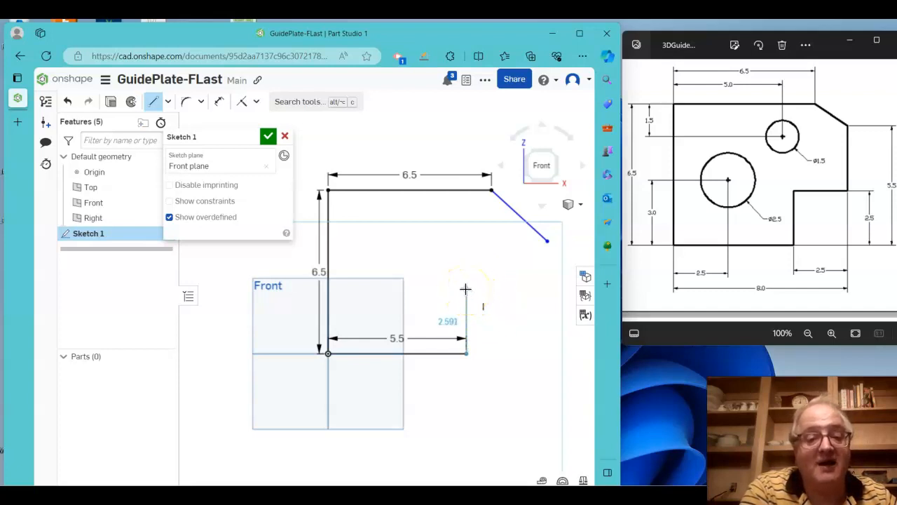
{"action": "left_click", "coordinate": [465, 288]}
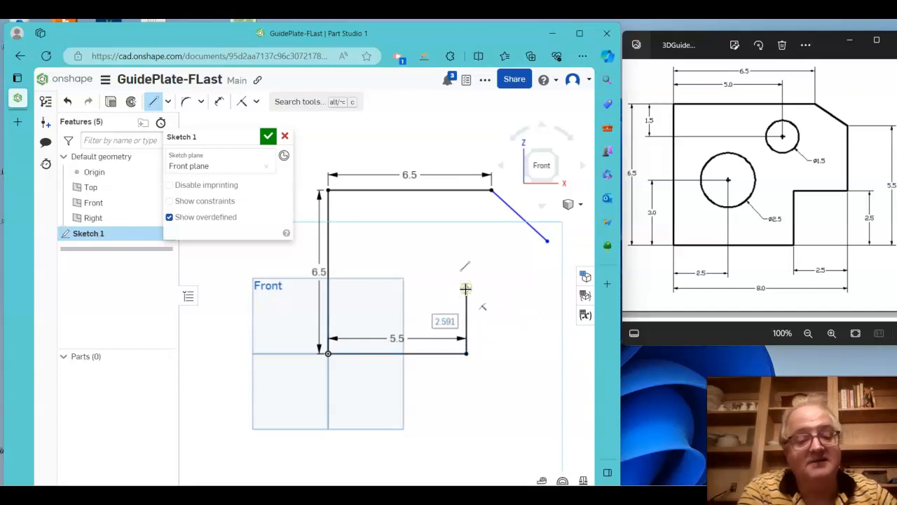
{"action": "type", "text": "2.5"}
{"action": "key", "text": "Return"}
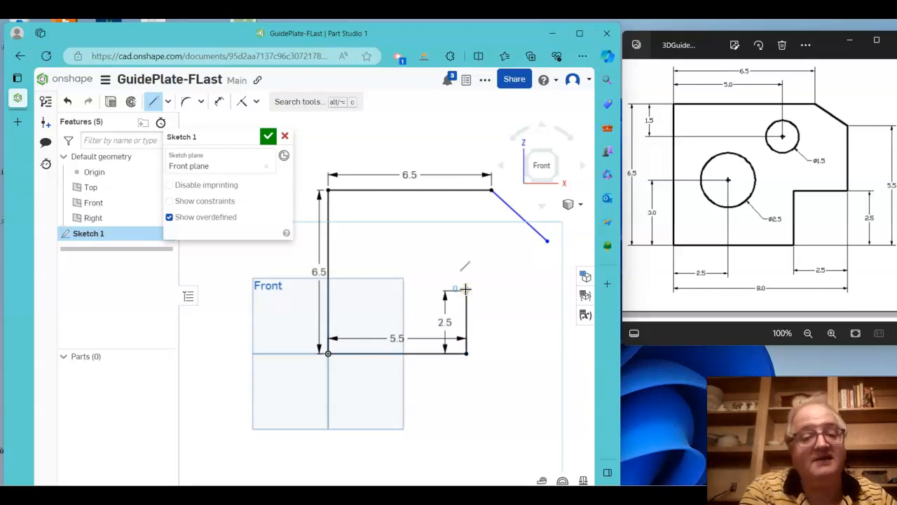
{"action": "left_click", "coordinate": [534, 289]}
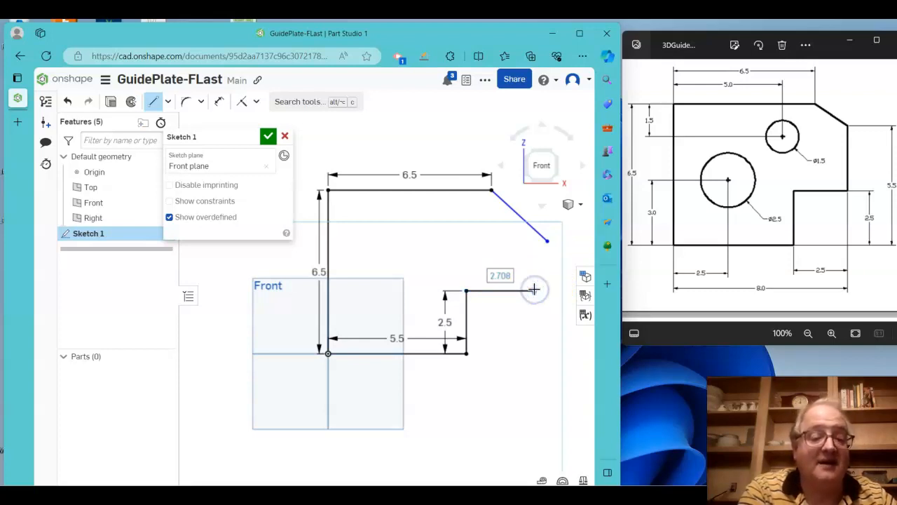
{"action": "type", "text": "2.5"}
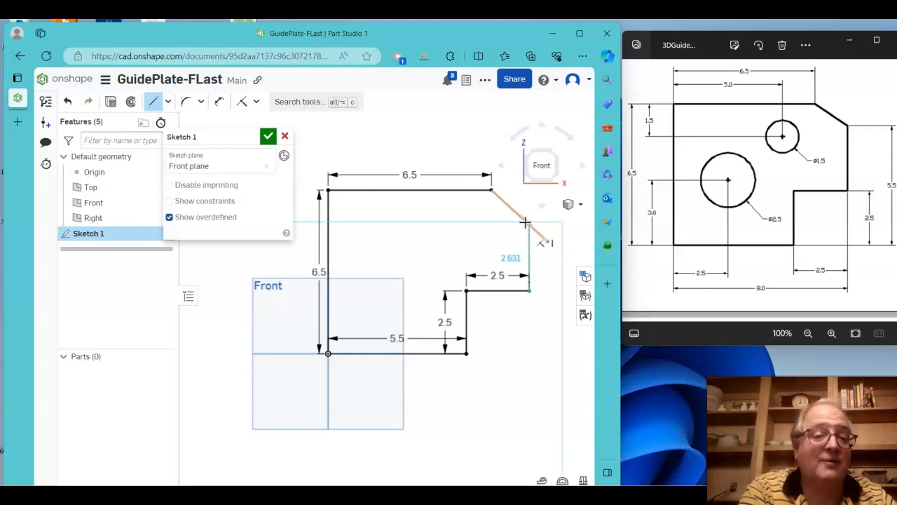
- Close the outline with a vertical line about 2.63 in long up to the sloping line, ending the line chain there
{"action": "left_click", "coordinate": [525, 222]}
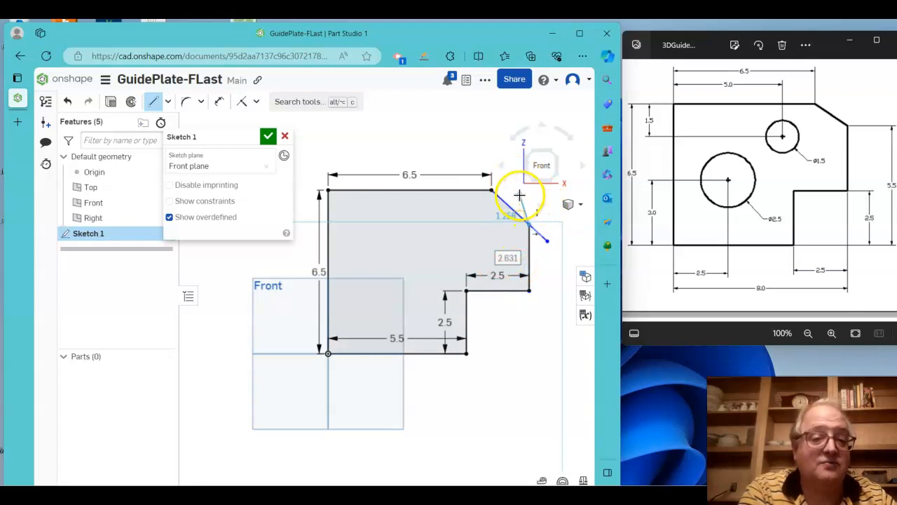
{"action": "right_click", "coordinate": [515, 192]}
{"action": "left_click", "coordinate": [499, 201]}
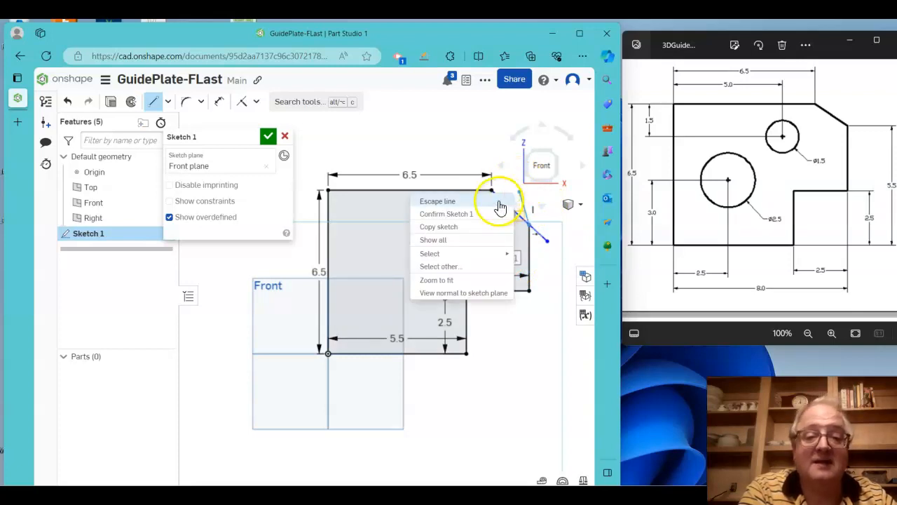
{"action": "left_click", "coordinate": [536, 305]}
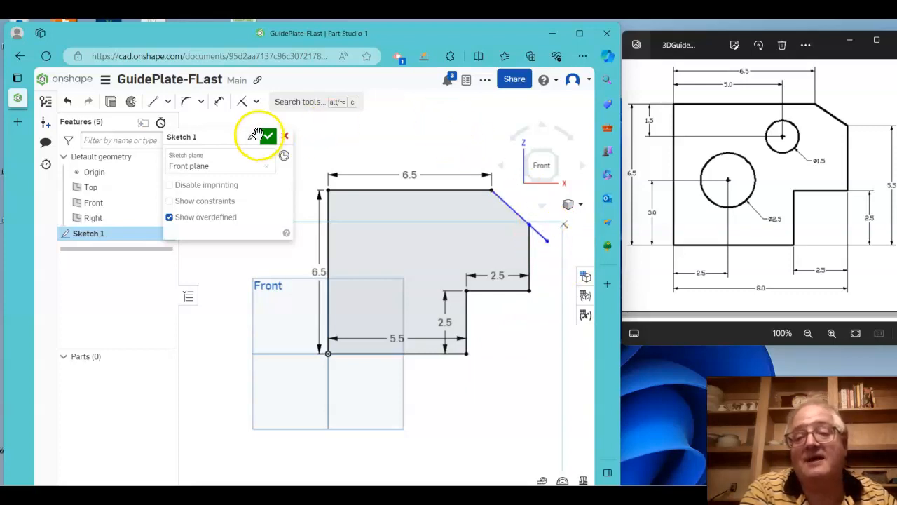
- Trim the end of the sloping line that extends past the plate's right vertical edge
{"action": "left_click", "coordinate": [169, 102]}
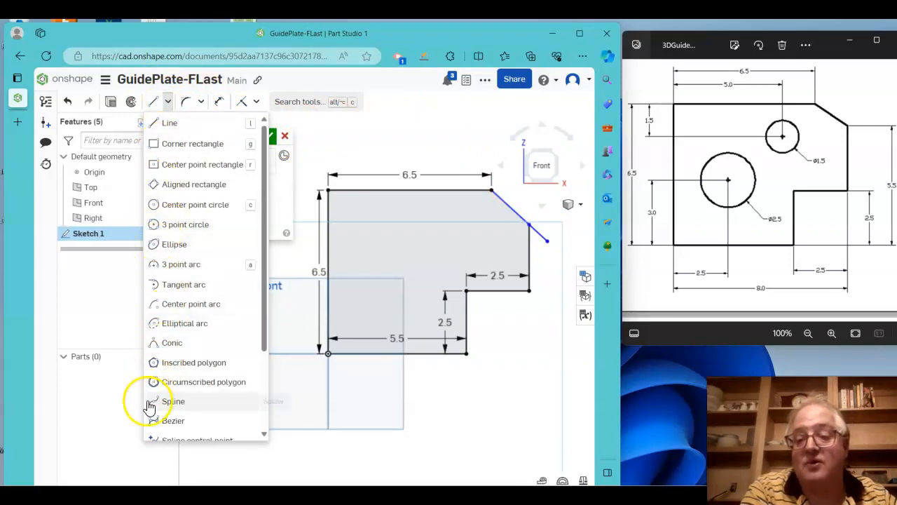
{"action": "scroll", "coordinate": [176, 405], "scroll_direction": "down", "scroll_amount": 3}
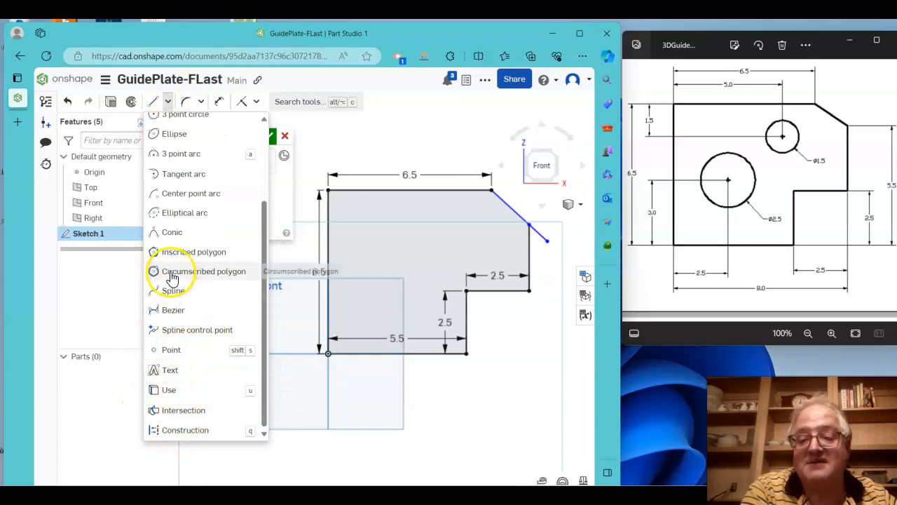
{"action": "scroll", "coordinate": [181, 154], "scroll_direction": "up", "scroll_amount": 2}
{"action": "scroll", "coordinate": [181, 154], "scroll_direction": "up", "scroll_amount": 1}
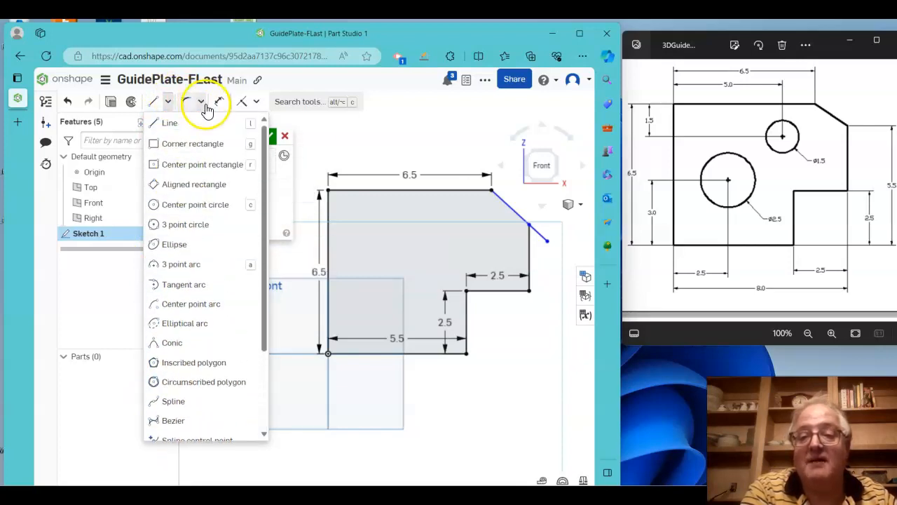
{"action": "left_click", "coordinate": [198, 102]}
{"action": "left_click", "coordinate": [199, 102]}
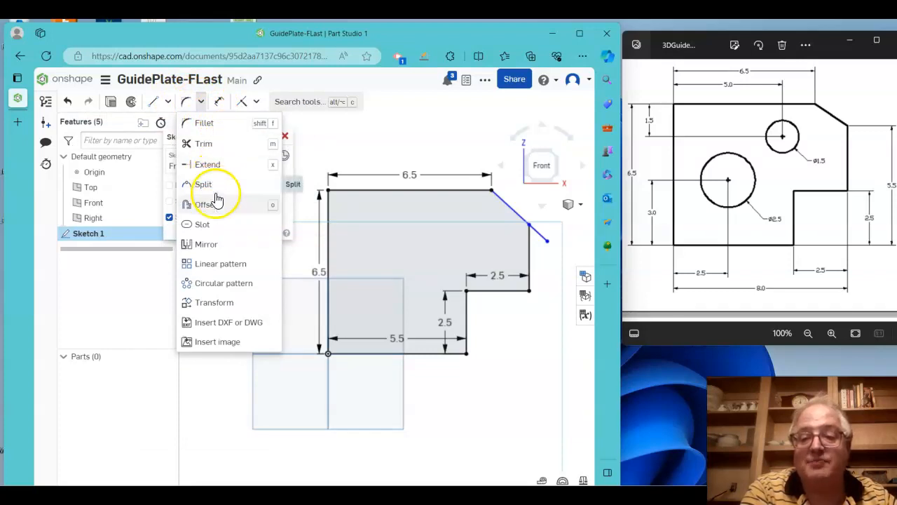
{"action": "left_click", "coordinate": [211, 144]}
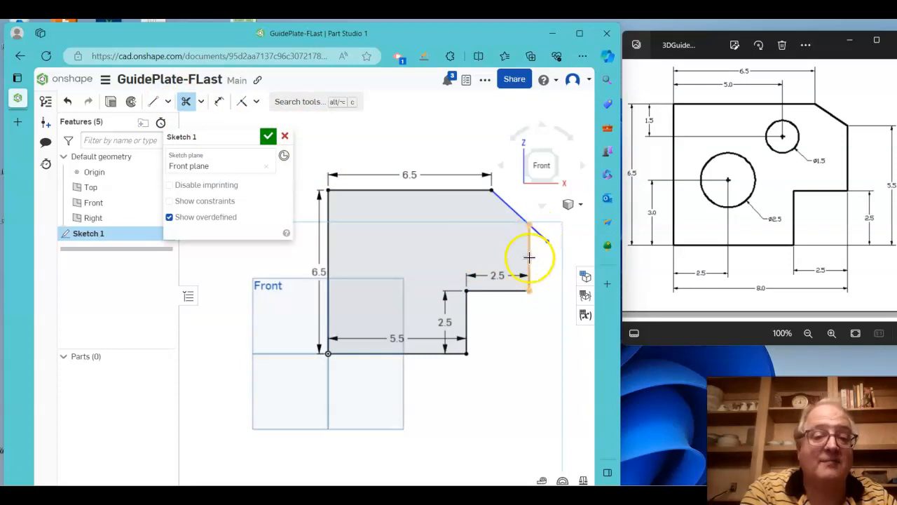
{"action": "left_click", "coordinate": [538, 234]}
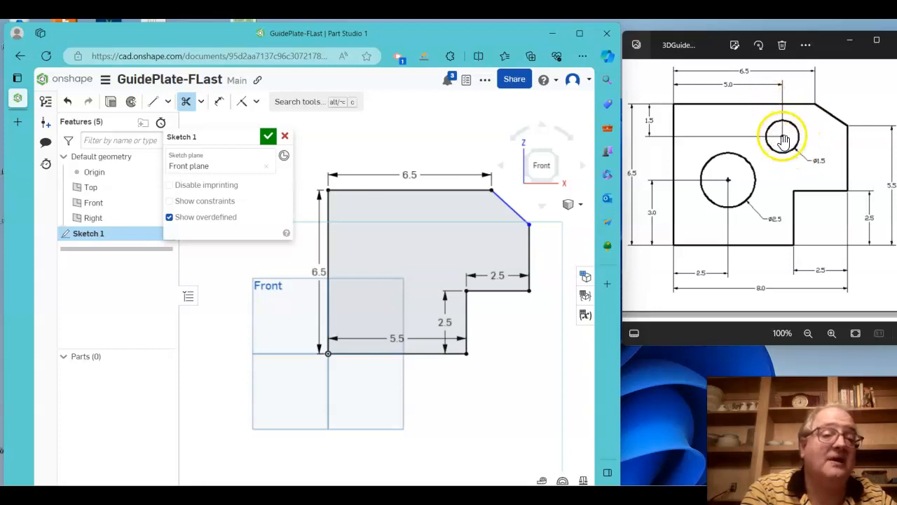
- Draw a center point circle in the lower left area of the plate and set its diameter to 2.5 in
{"action": "left_click", "coordinate": [168, 102]}
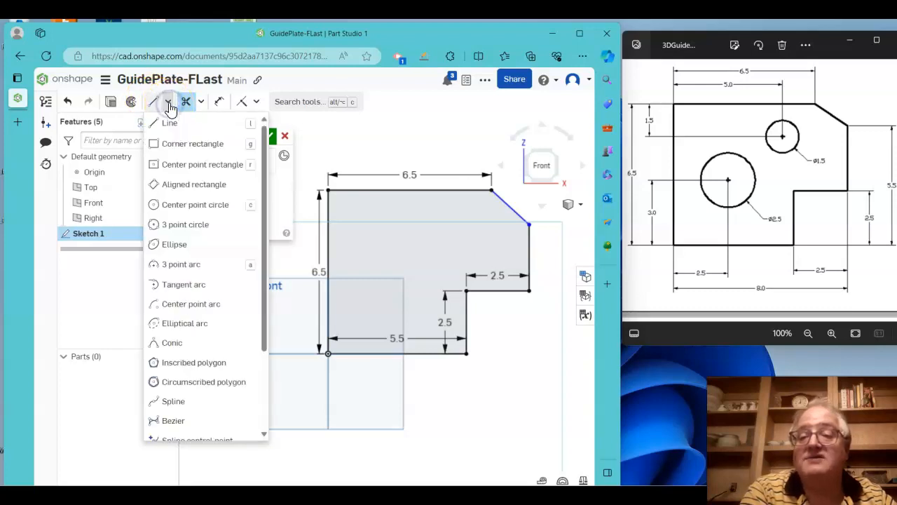
{"action": "left_click", "coordinate": [184, 208]}
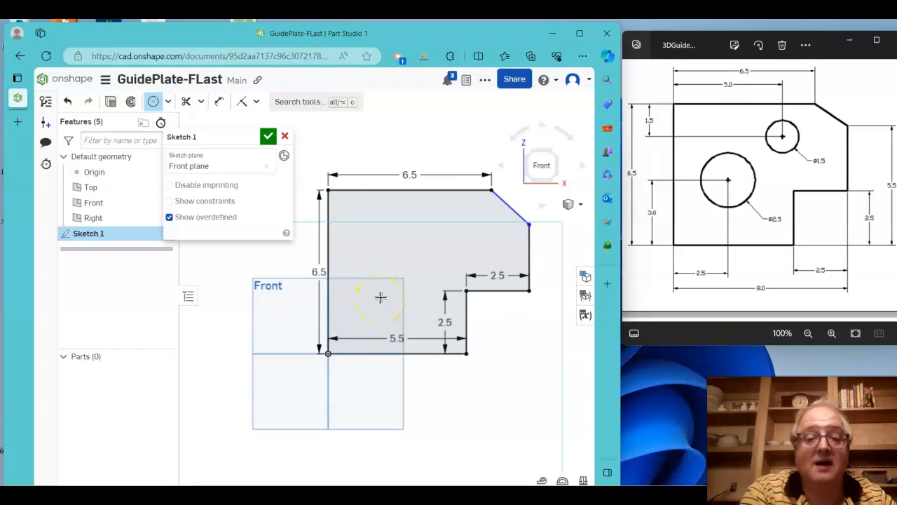
{"action": "left_click", "coordinate": [402, 274]}
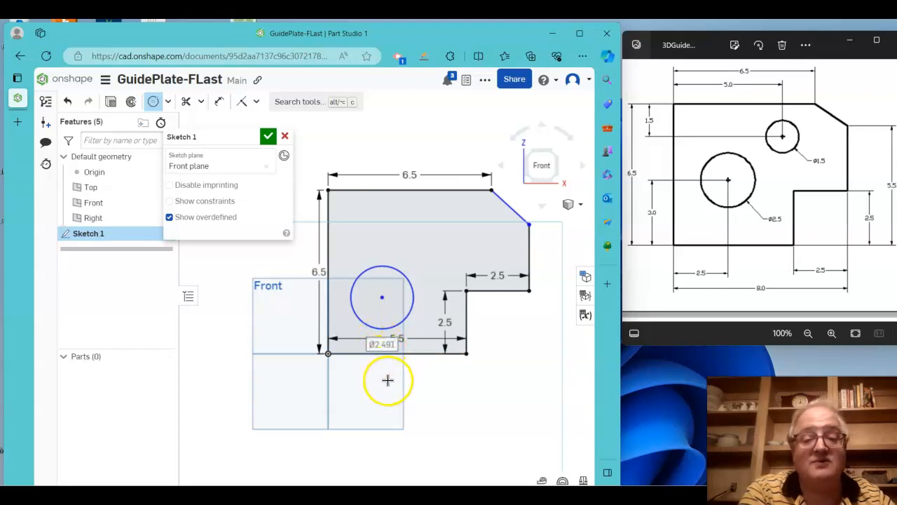
{"action": "type", "text": "2.5"}
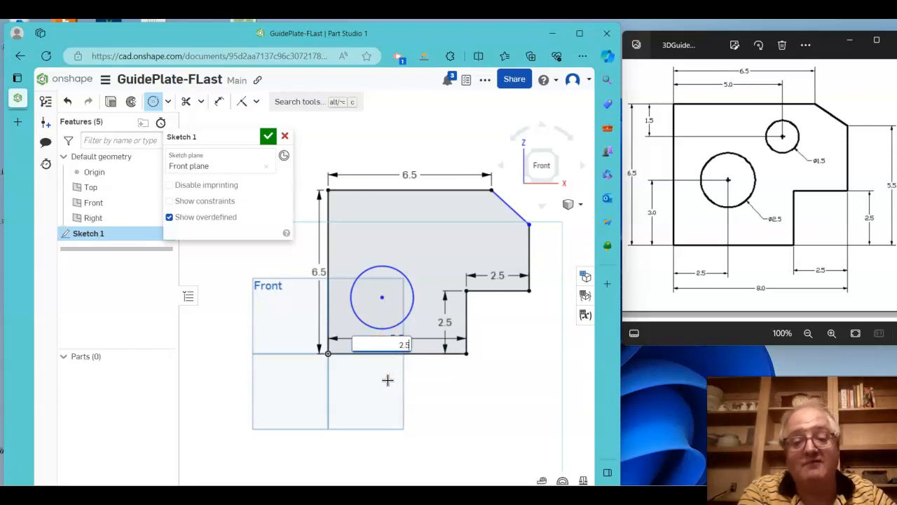
{"action": "key", "text": "Return"}
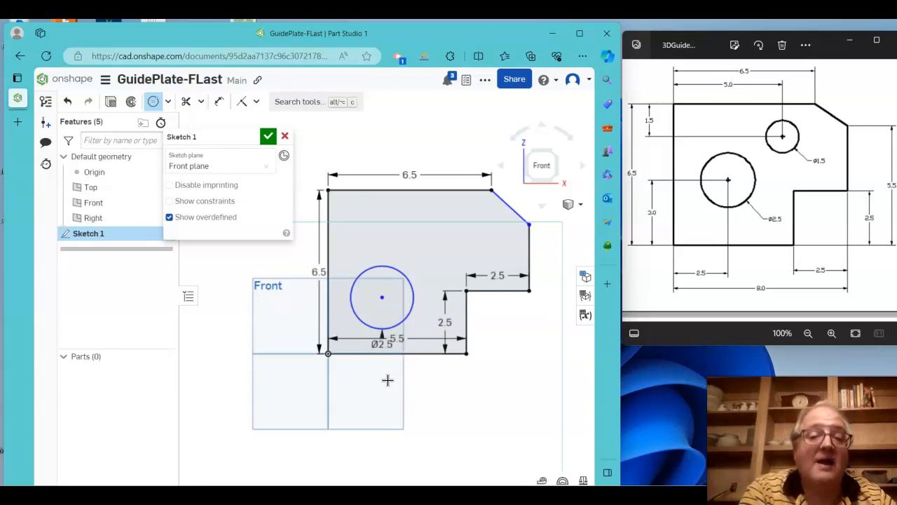
- Draw a second circle in the upper right area of the plate and set its diameter to 1.5 in
{"action": "left_click", "coordinate": [451, 229]}
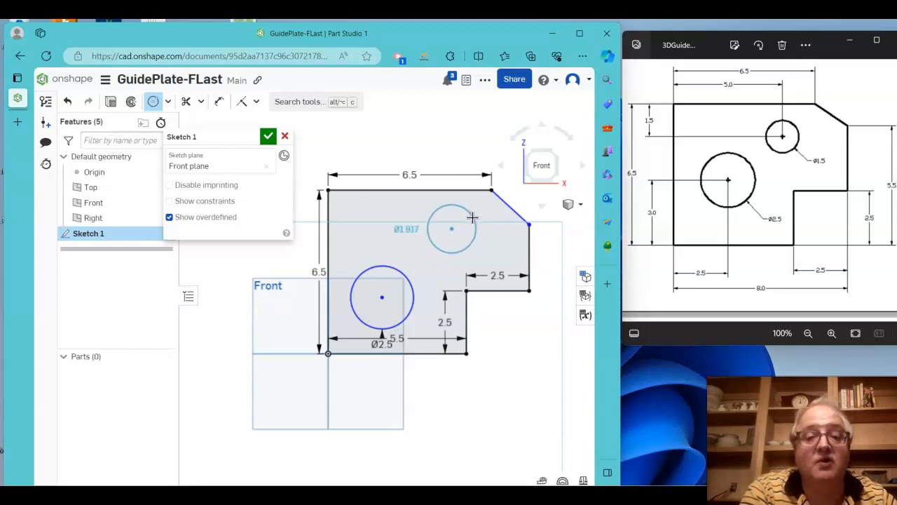
{"action": "left_click", "coordinate": [474, 218]}
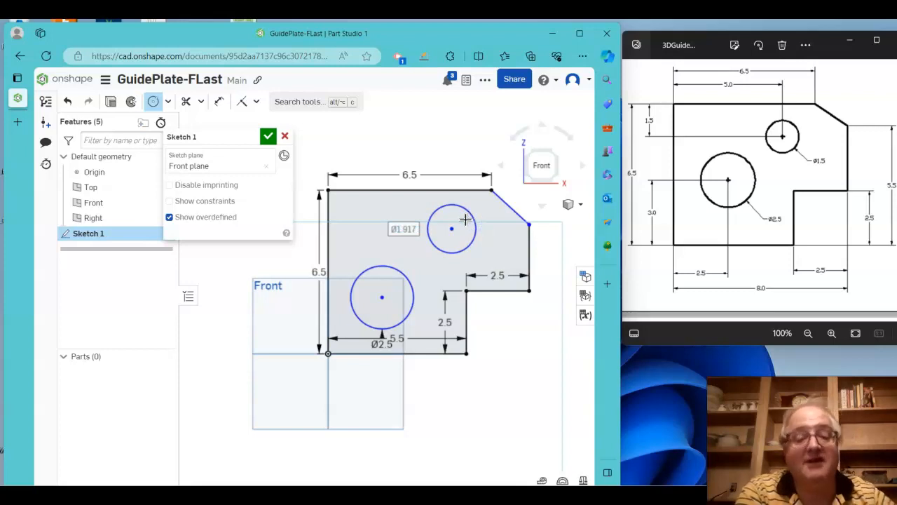
{"action": "type", "text": "1.5"}
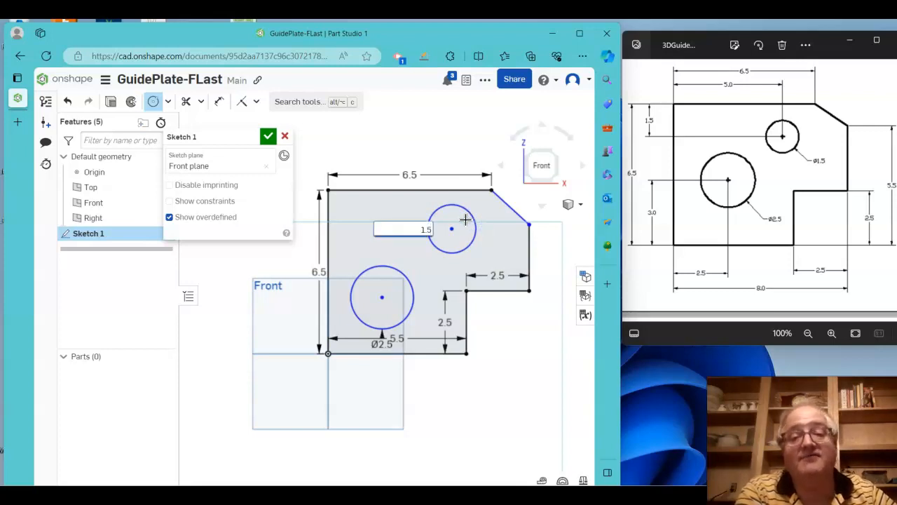
{"action": "key", "text": "Return"}
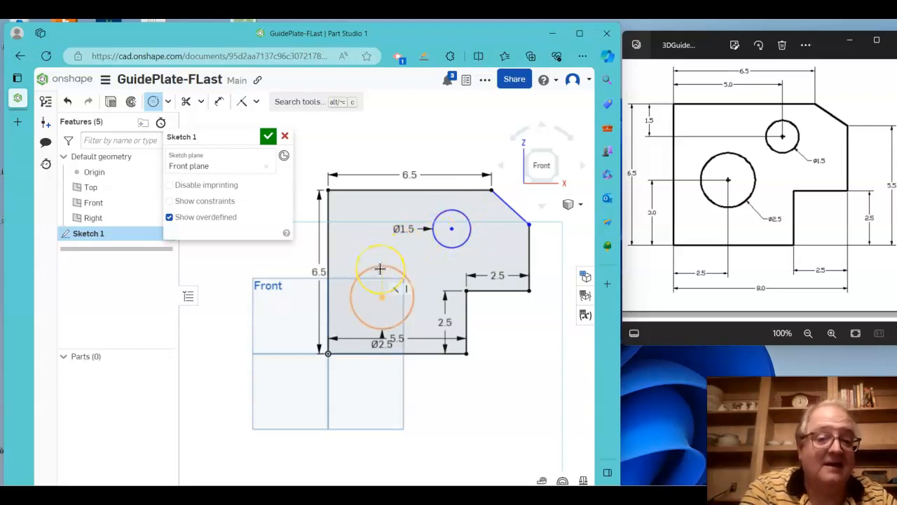
{"action": "left_click", "coordinate": [415, 258]}
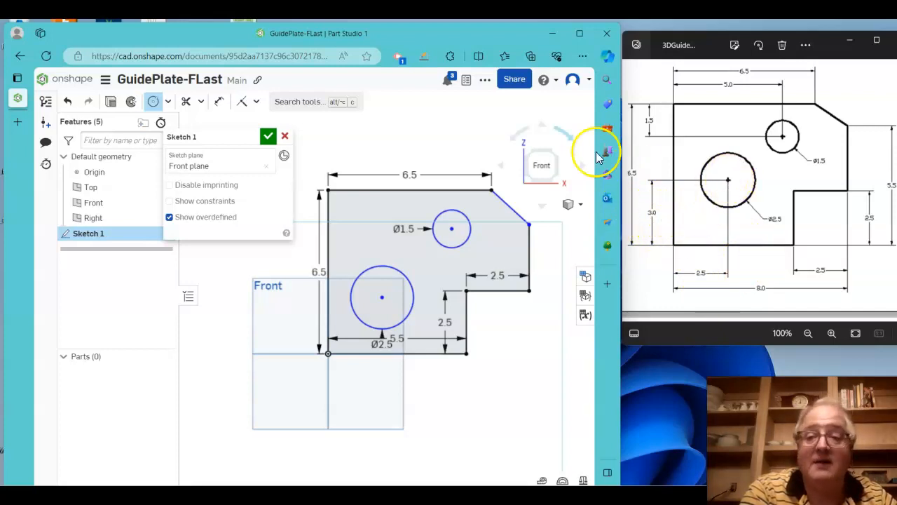
- Dimension the horizontal distance from the plate's left edge to the large circle's center and set it to 2.5 in
{"action": "left_click", "coordinate": [219, 105]}
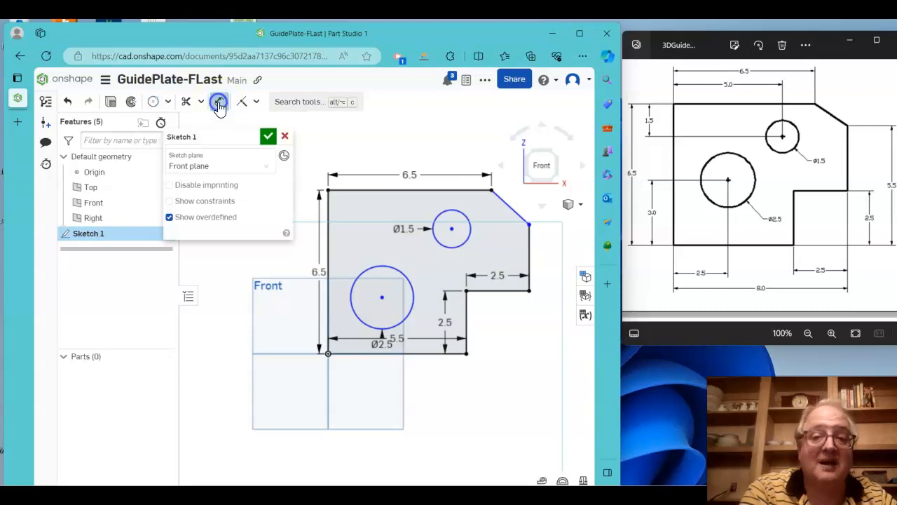
{"action": "left_click", "coordinate": [384, 297]}
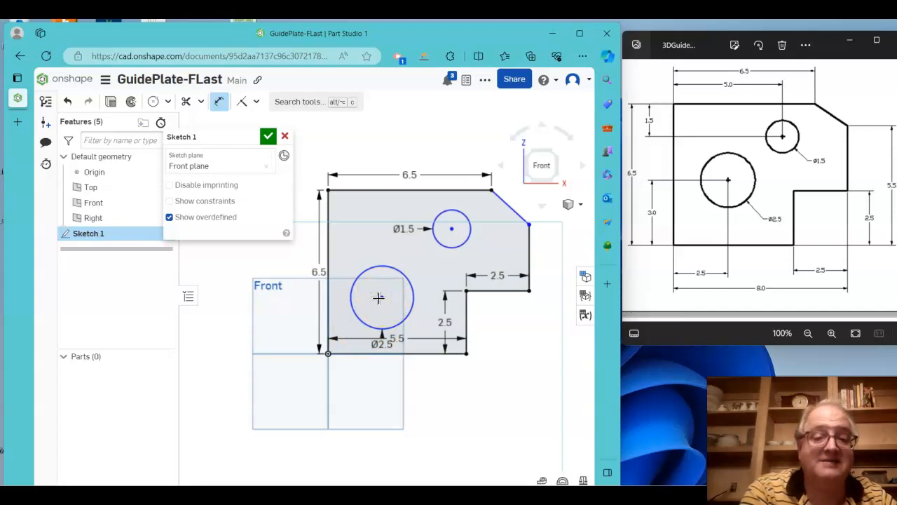
{"action": "left_click", "coordinate": [337, 299]}
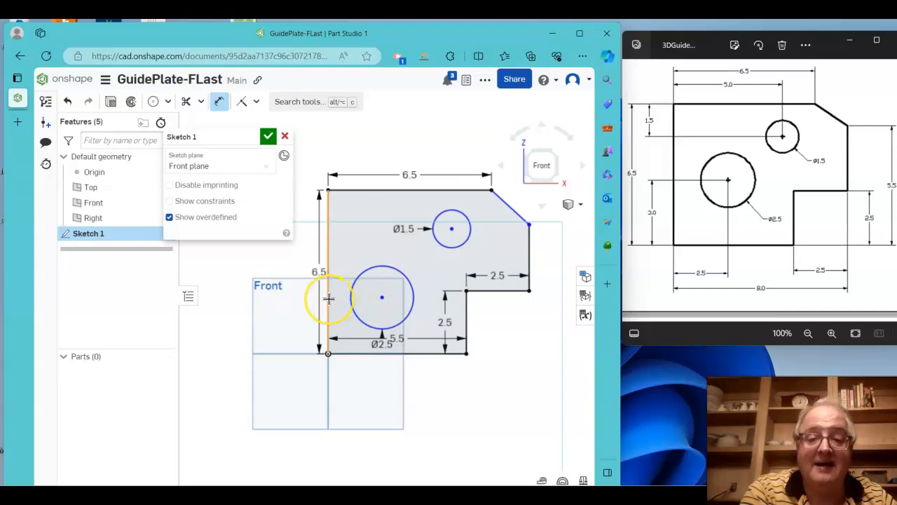
{"action": "left_click_drag", "start_coordinate": [329, 299], "coordinate": [356, 400]}
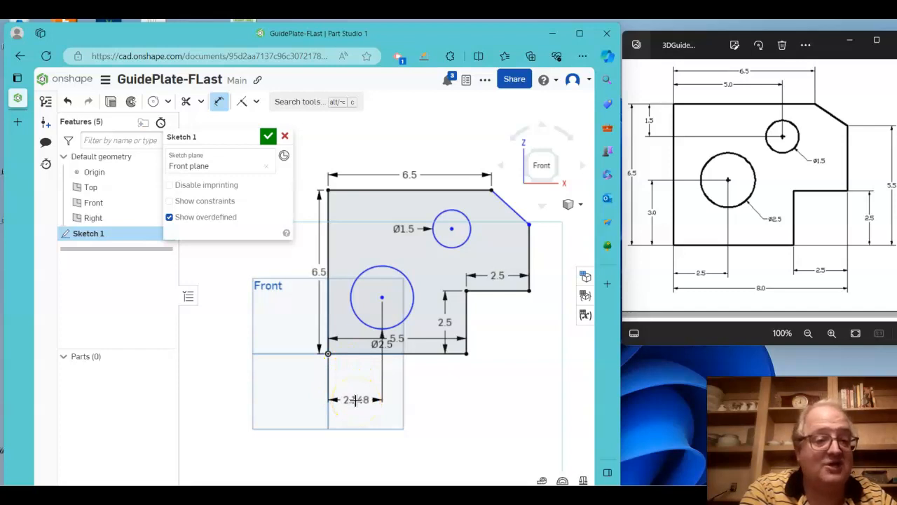
{"action": "left_click_drag", "start_coordinate": [356, 399], "coordinate": [357, 400]}
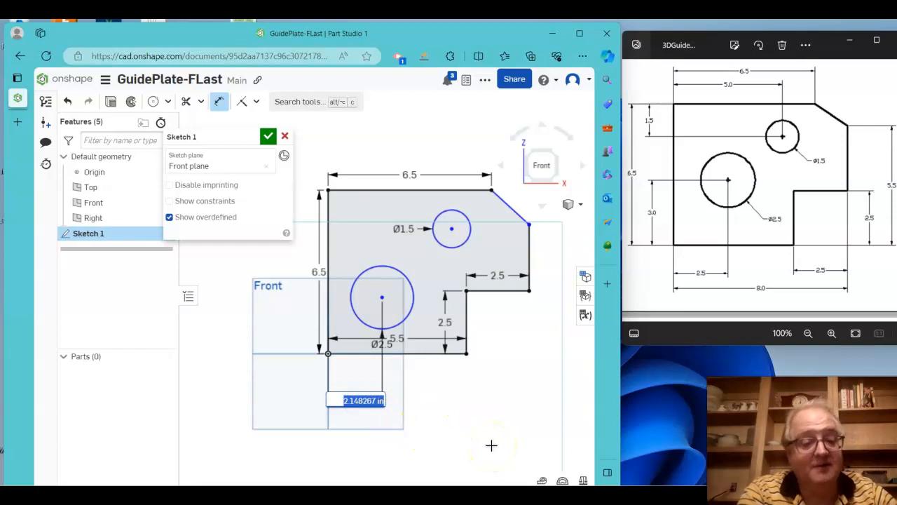
{"action": "type", "text": "2.5"}
{"action": "key", "text": "Return"}
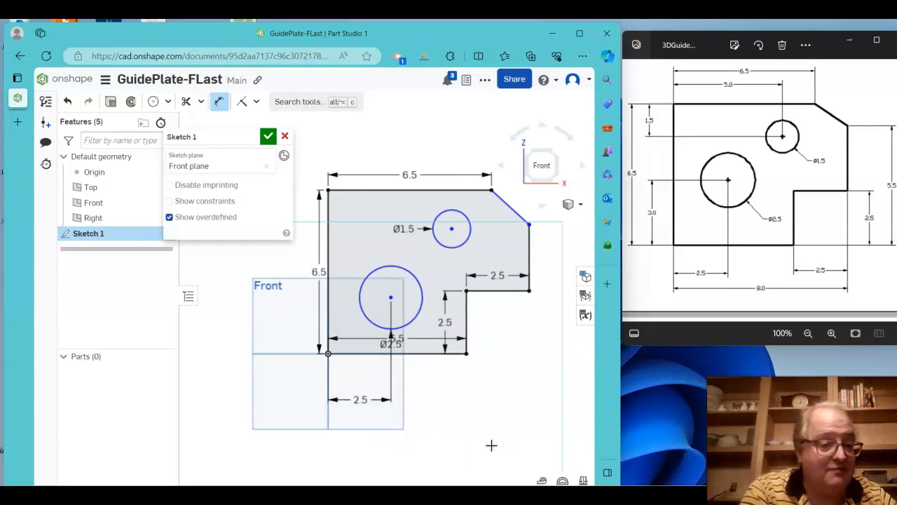
{"action": "left_click", "coordinate": [505, 403]}
- Dimension the vertical distance from the plate's bottom edge to the large circle's center and set it to 3 in
{"action": "left_click", "coordinate": [392, 297]}
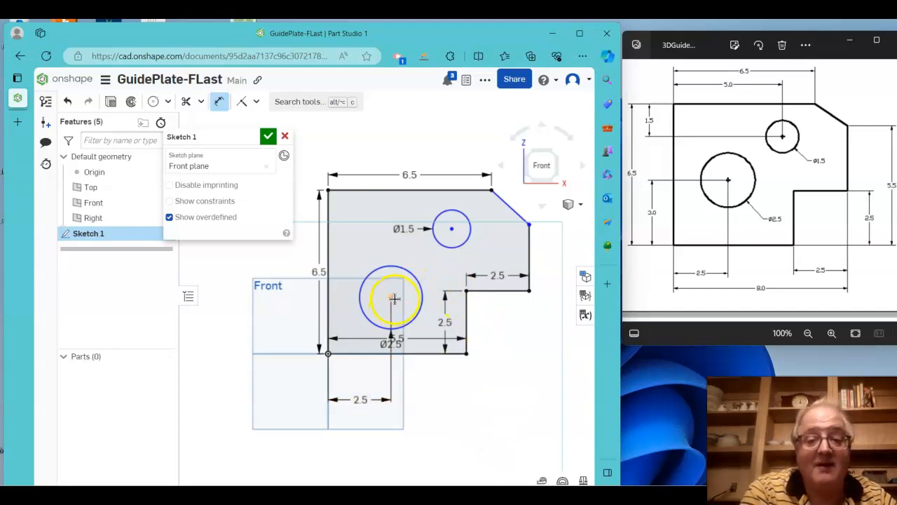
{"action": "left_click", "coordinate": [377, 300]}
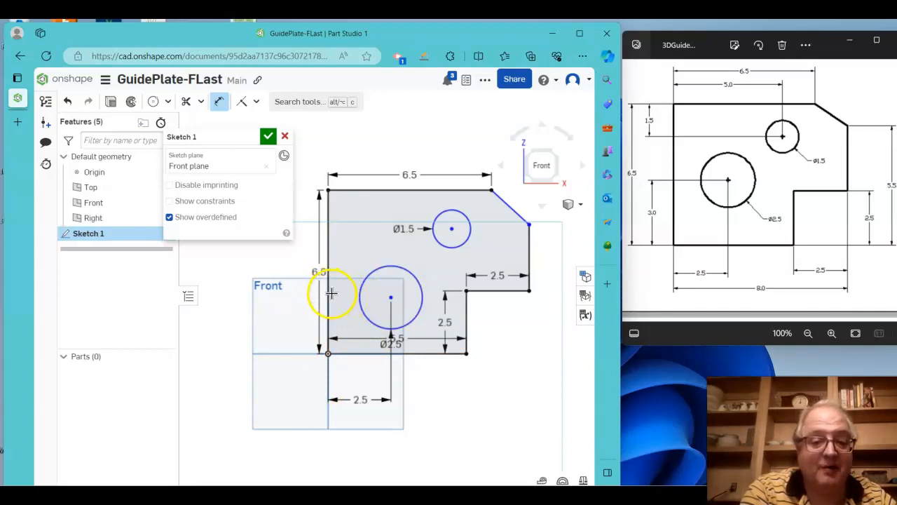
{"action": "left_click", "coordinate": [365, 356]}
{"action": "left_click", "coordinate": [387, 306]}
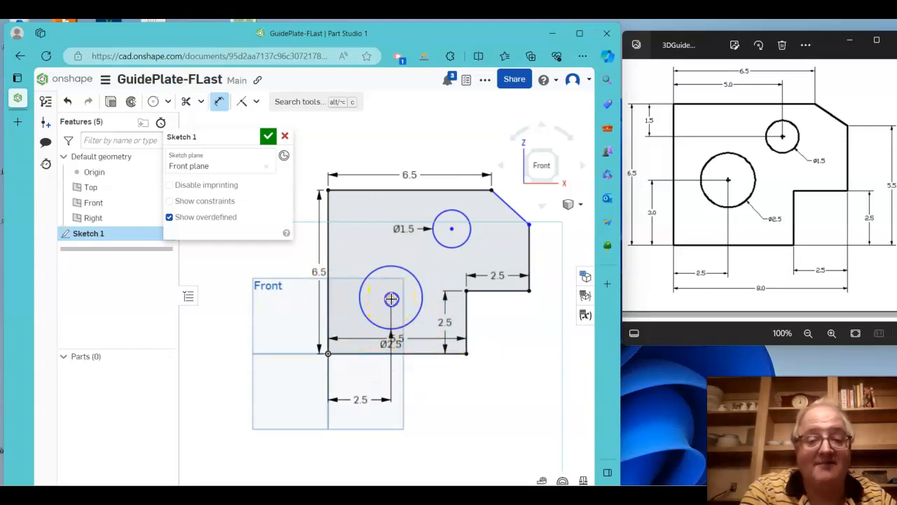
{"action": "left_click", "coordinate": [372, 350]}
{"action": "left_click", "coordinate": [372, 351]}
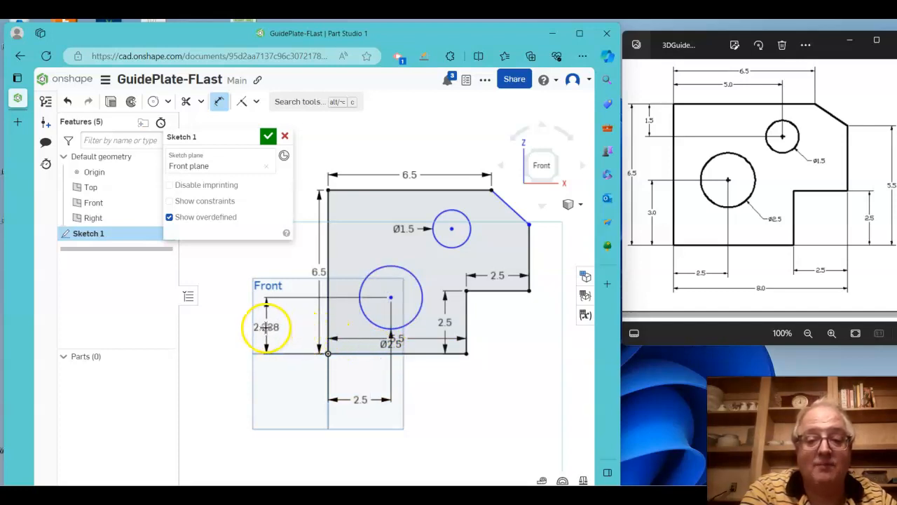
{"action": "left_click", "coordinate": [273, 330]}
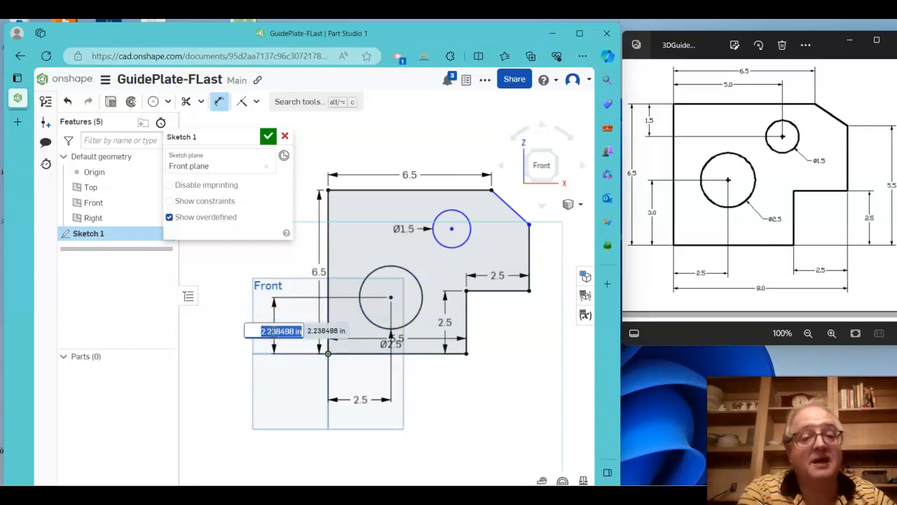
{"action": "type", "text": "3"}
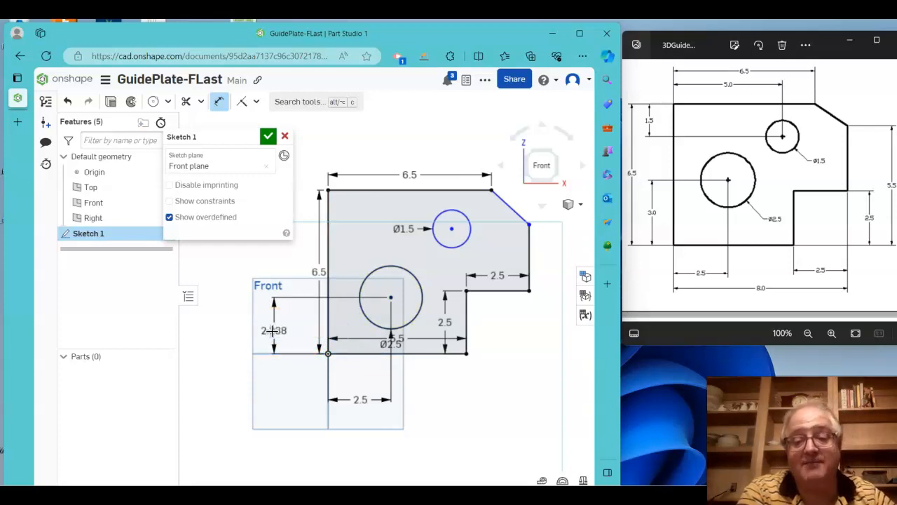
{"action": "key", "text": "Return"}
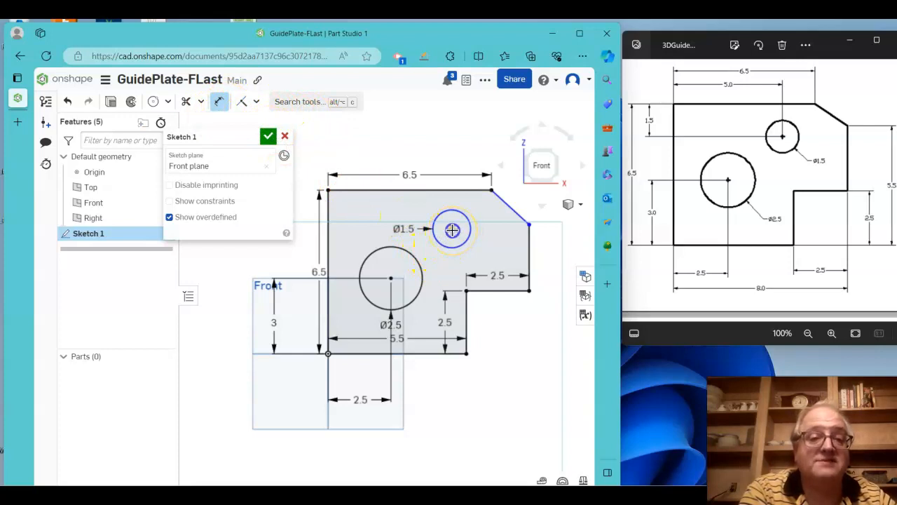
- Dimension the vertical distance from the plate's top edge to the small circle's center and set it to 1.5 in
{"action": "left_click", "coordinate": [457, 189]}
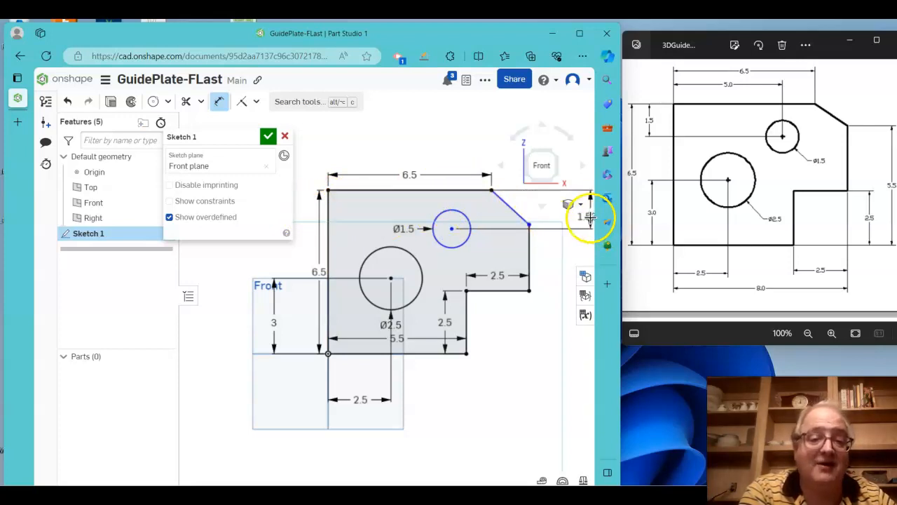
{"action": "mouse_move", "coordinate": [551, 227]}
{"action": "middle_mouse_down"}
{"action": "mouse_move", "coordinate": [593, 226]}
{"action": "mouse_move", "coordinate": [580, 228]}
{"action": "middle_mouse_up"}
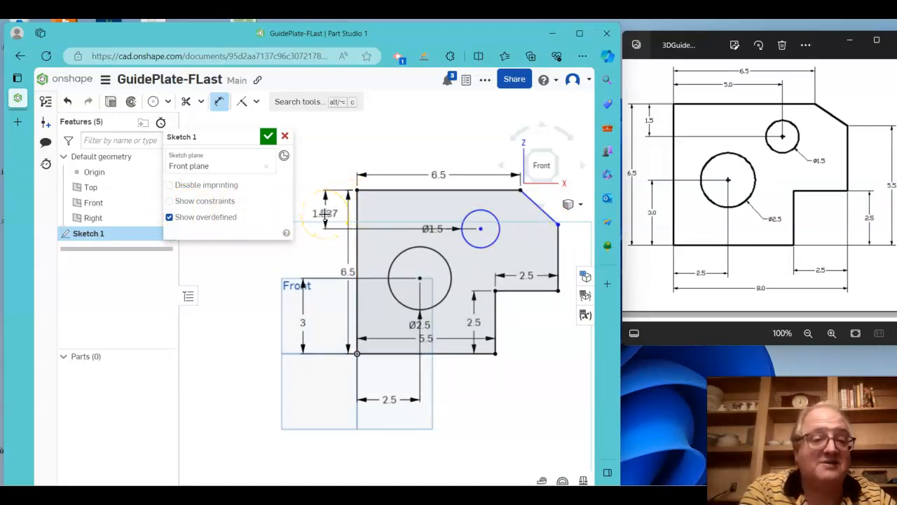
{"action": "left_click", "coordinate": [324, 215]}
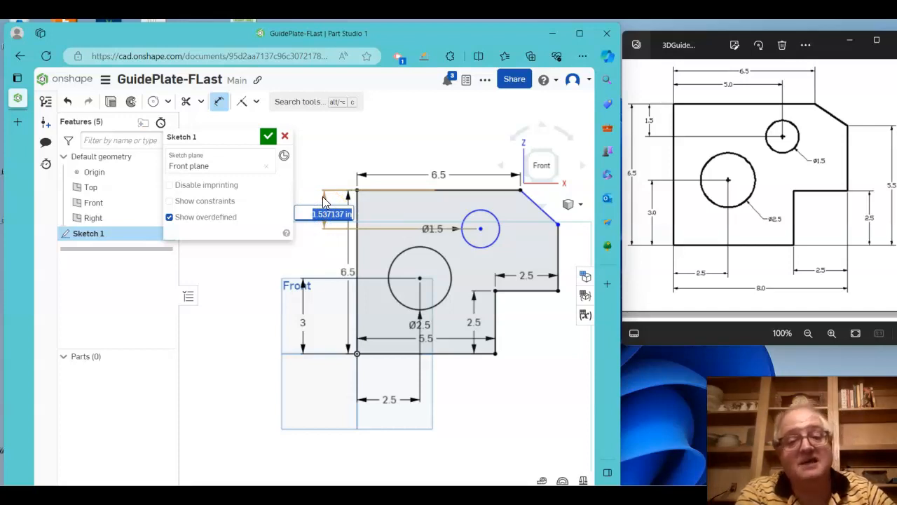
{"action": "type", "text": "1.5"}
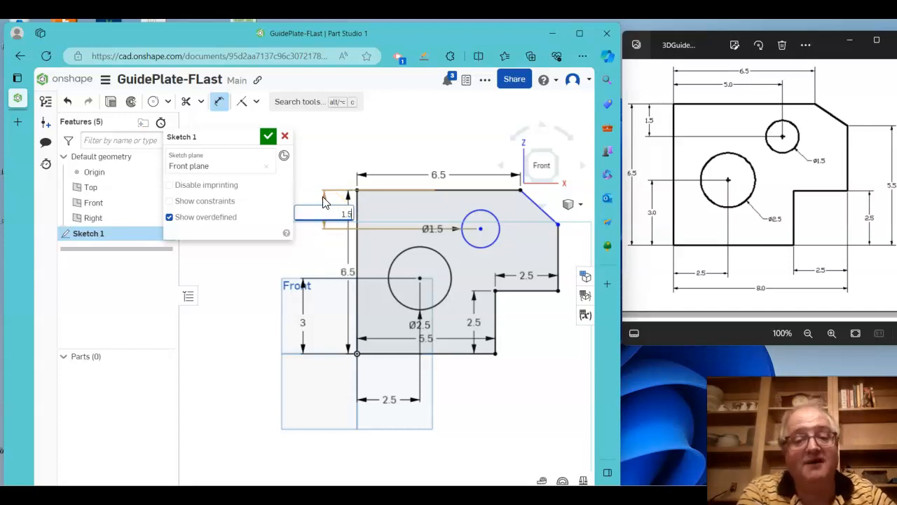
{"action": "key", "text": "Return"}
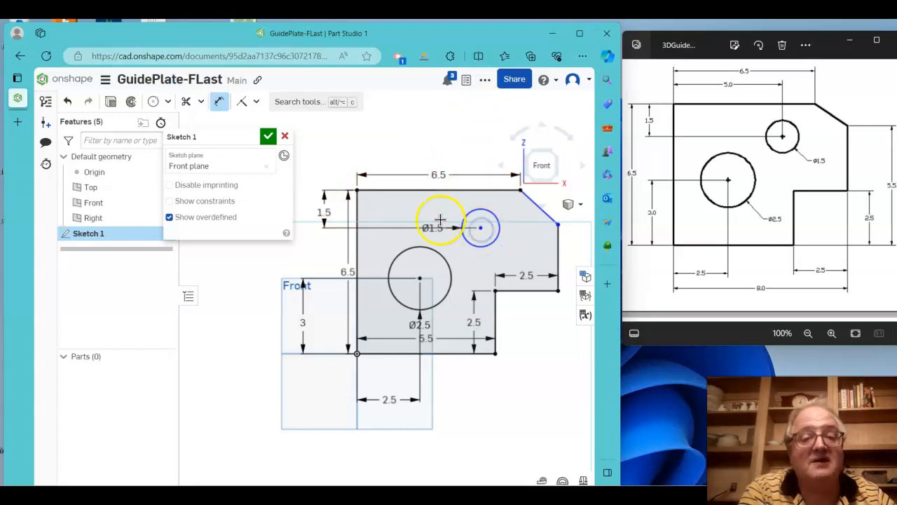
- Dimension the horizontal distance from the plate's left edge to the small circle's center and set it to 5 in
{"action": "left_click", "coordinate": [359, 212]}
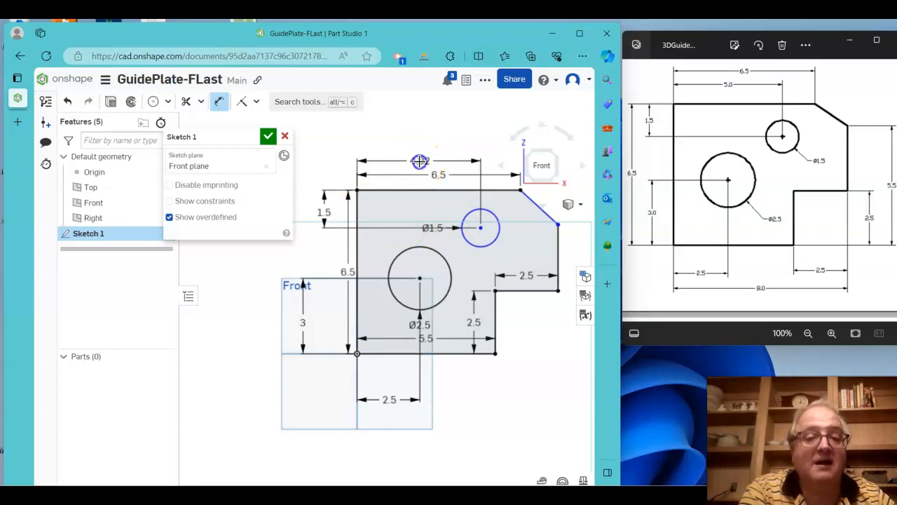
{"action": "left_click", "coordinate": [420, 161]}
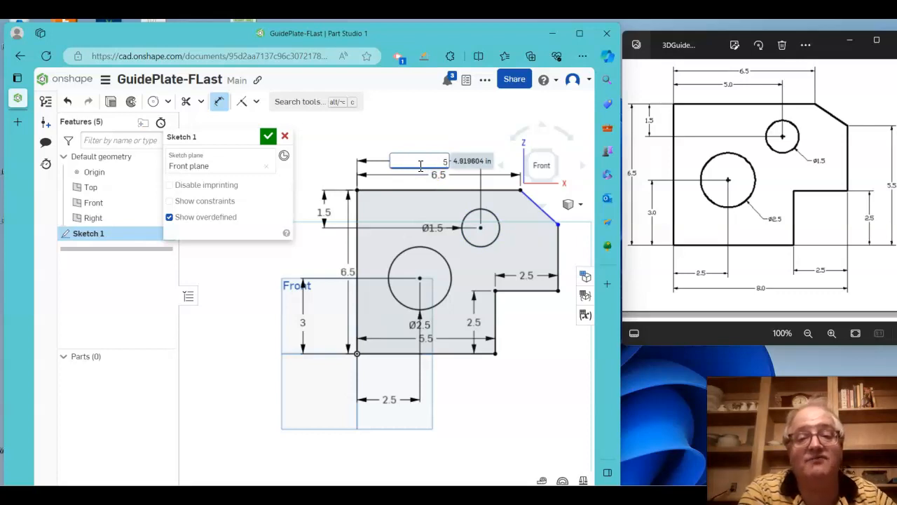
{"action": "type", "text": "5"}
{"action": "key", "text": "Return"}
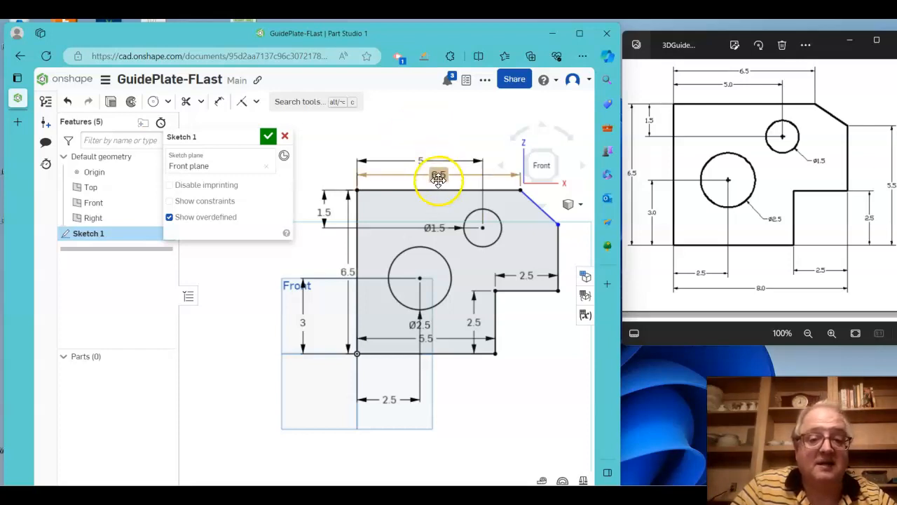
- Rearrange the top, left and bottom dimensions so the shorter ones sit nearest the plate and the overall ones farther out
{"action": "left_click_drag", "start_coordinate": [435, 174], "coordinate": [440, 136]}
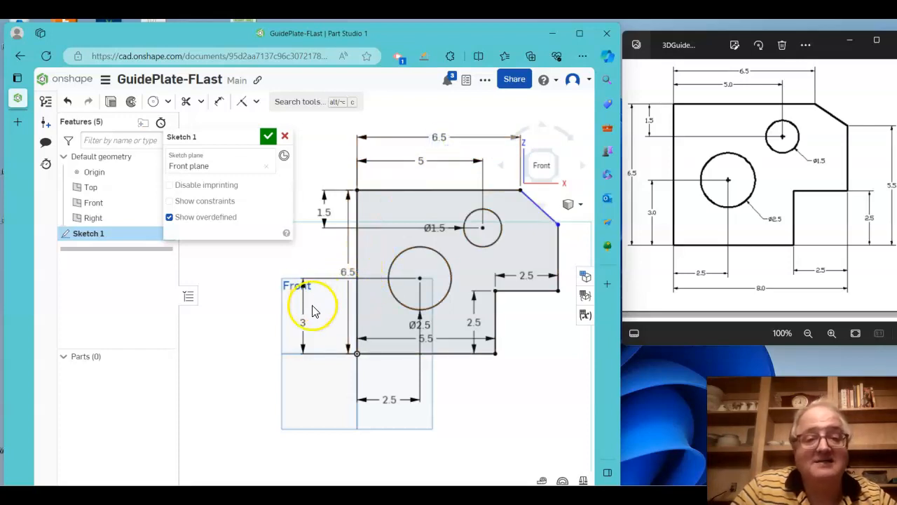
{"action": "left_click_drag", "start_coordinate": [298, 326], "coordinate": [327, 329]}
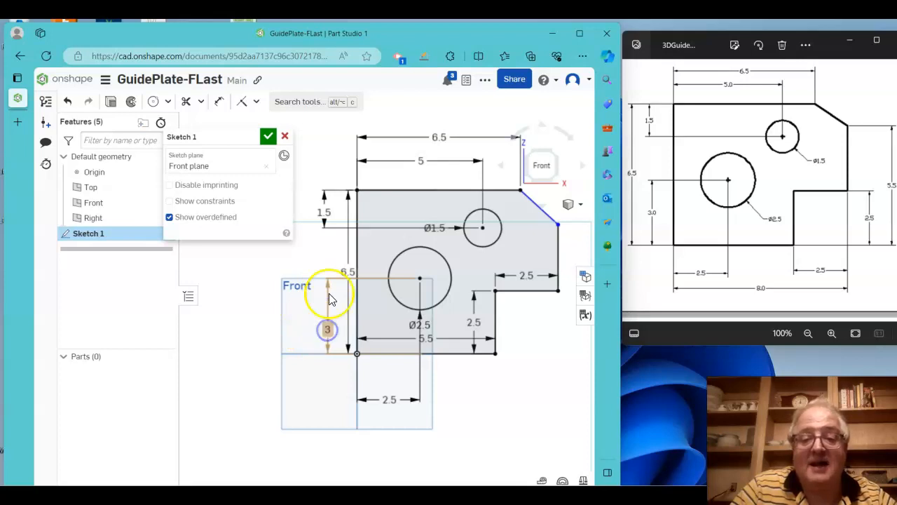
{"action": "left_click_drag", "start_coordinate": [348, 266], "coordinate": [303, 263]}
{"action": "mouse_move", "coordinate": [389, 399]}
{"action": "left_mouse_down"}
{"action": "mouse_move", "coordinate": [381, 353]}
{"action": "mouse_move", "coordinate": [388, 397]}
{"action": "mouse_move", "coordinate": [389, 378]}
{"action": "left_mouse_up"}
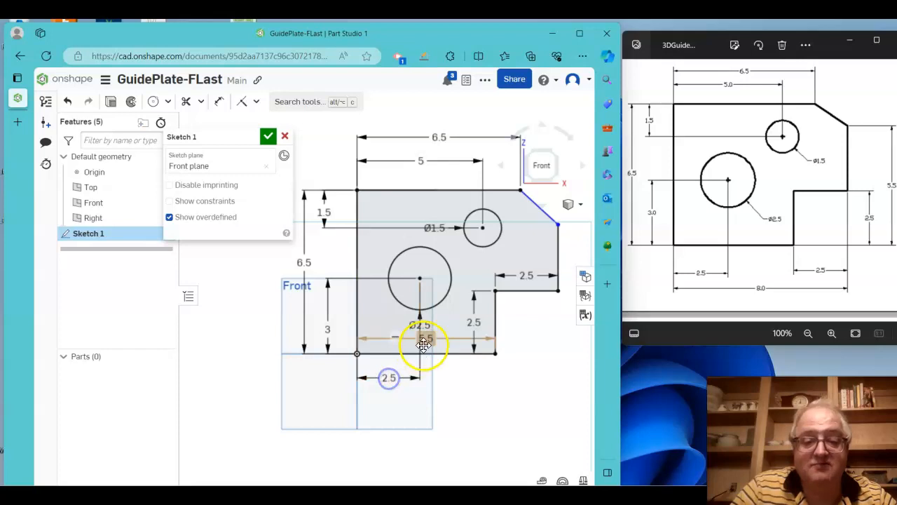
{"action": "left_click_drag", "start_coordinate": [421, 341], "coordinate": [410, 397]}
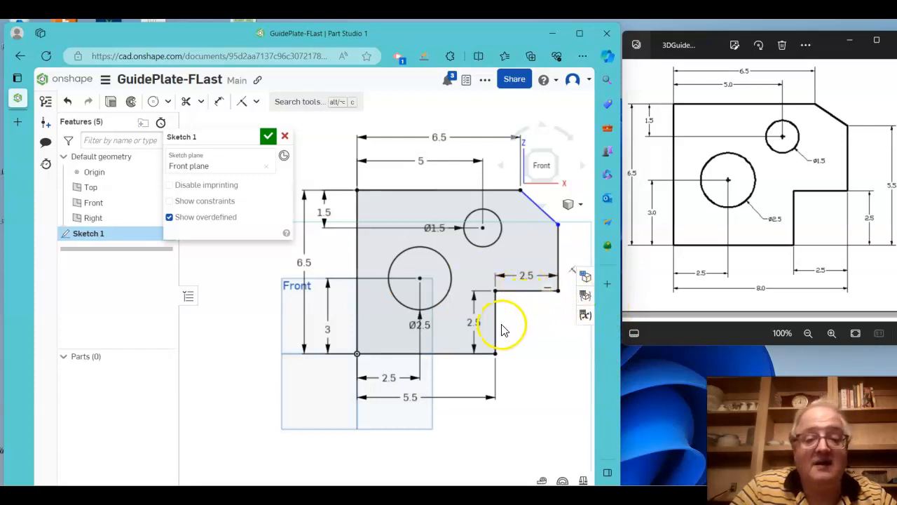
- Move the notch's height and width dimensions outside the plate, aligning the width dimension with the bottom edge's 5.5 dimension
{"action": "middle_click_drag", "start_coordinate": [534, 330], "coordinate": [462, 359]}
{"action": "left_click_drag", "start_coordinate": [414, 355], "coordinate": [517, 368]}
{"action": "left_click", "coordinate": [456, 307]}
{"action": "left_click_drag", "start_coordinate": [457, 307], "coordinate": [442, 393]}
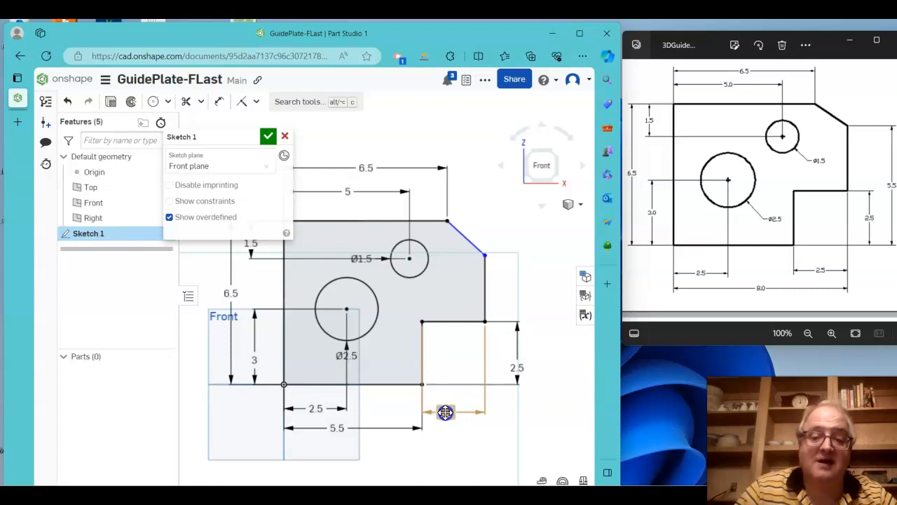
{"action": "left_click_drag", "start_coordinate": [446, 416], "coordinate": [447, 427]}
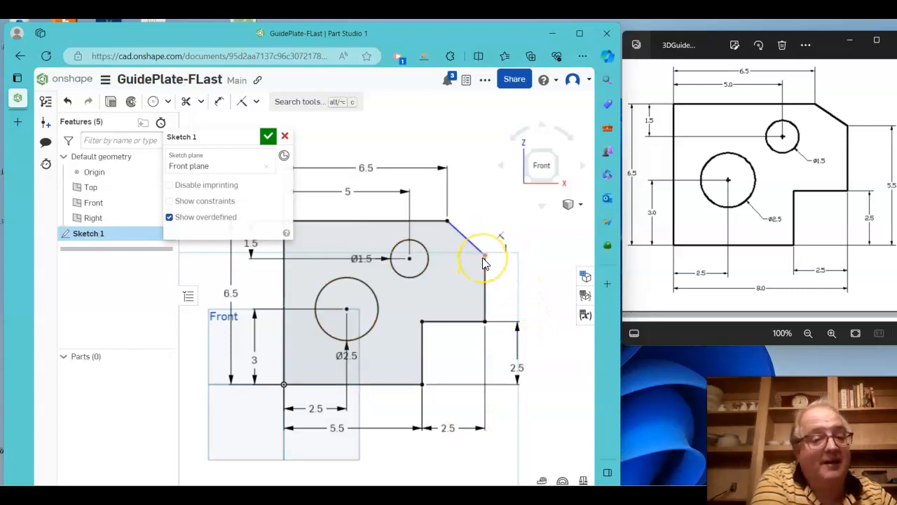
- Dimension the height from the plate's bottom edge to the lower end of the sloping line and set it to 5.5 in
{"action": "left_click", "coordinate": [869, 175]}
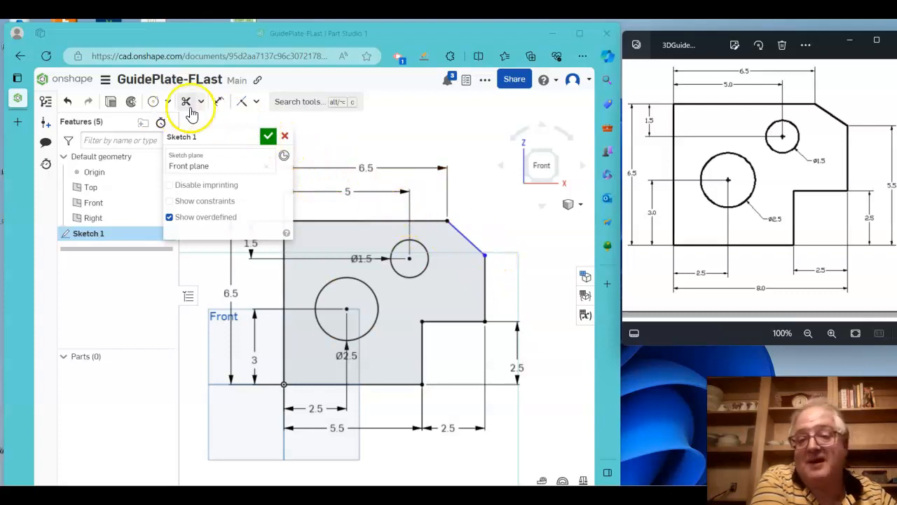
{"action": "left_click", "coordinate": [219, 102]}
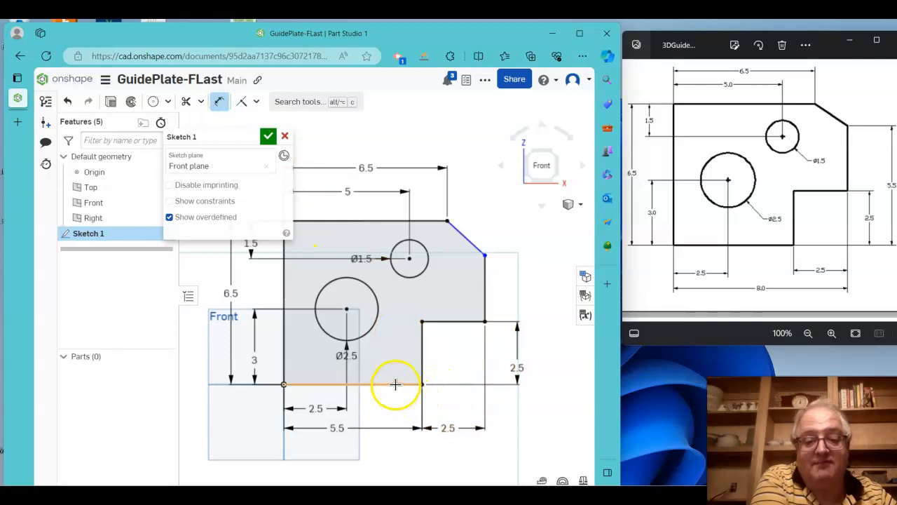
{"action": "left_click", "coordinate": [485, 255]}
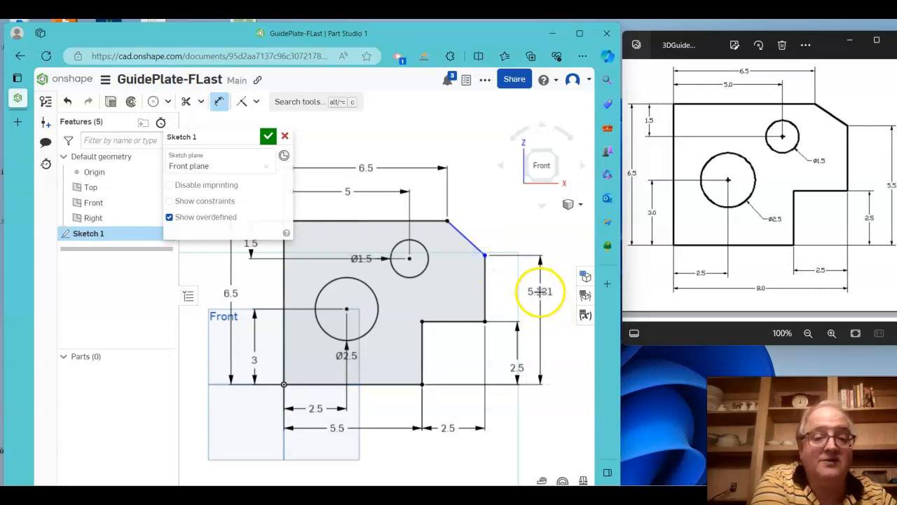
{"action": "left_click", "coordinate": [540, 291]}
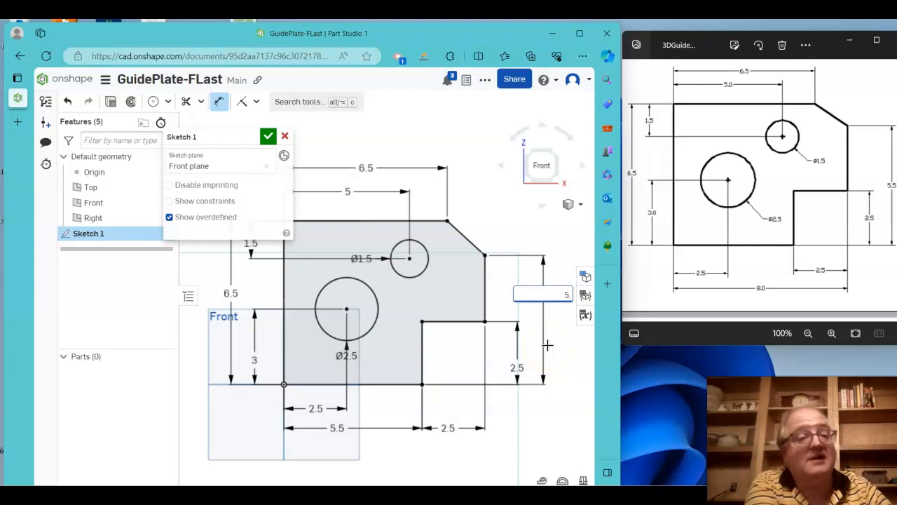
{"action": "key", "text": "Return"}
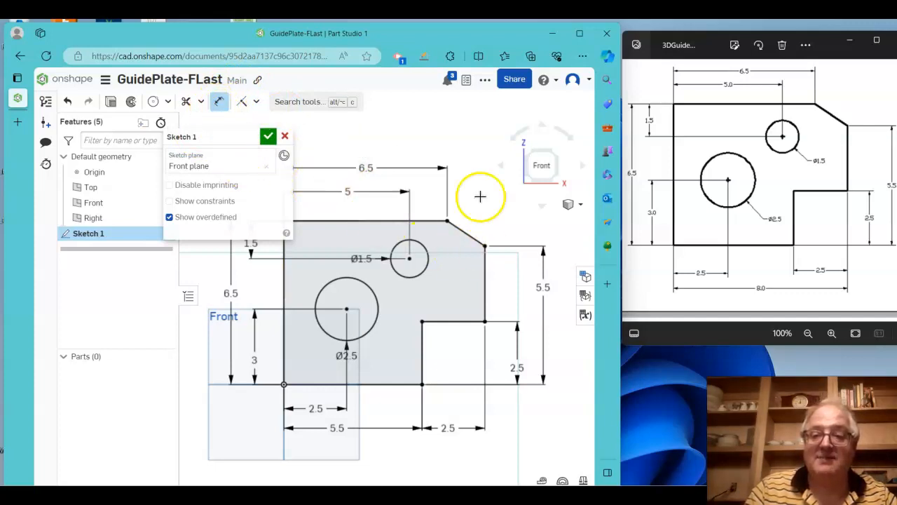
{"action": "key", "text": "Escape"}
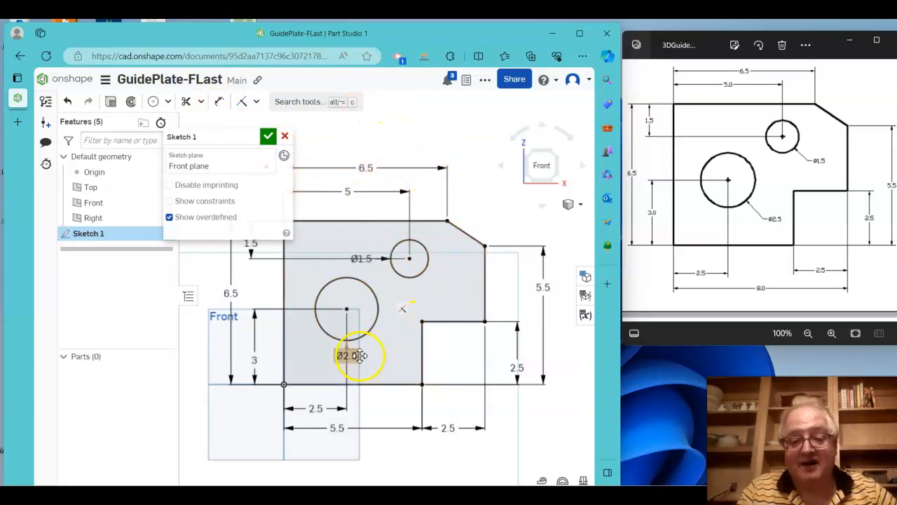
- Reposition both circles' diameter dimensions to the lower right of their circles, as in the reference drawing, and finish the sketch
{"action": "left_click_drag", "start_coordinate": [352, 356], "coordinate": [379, 357]}
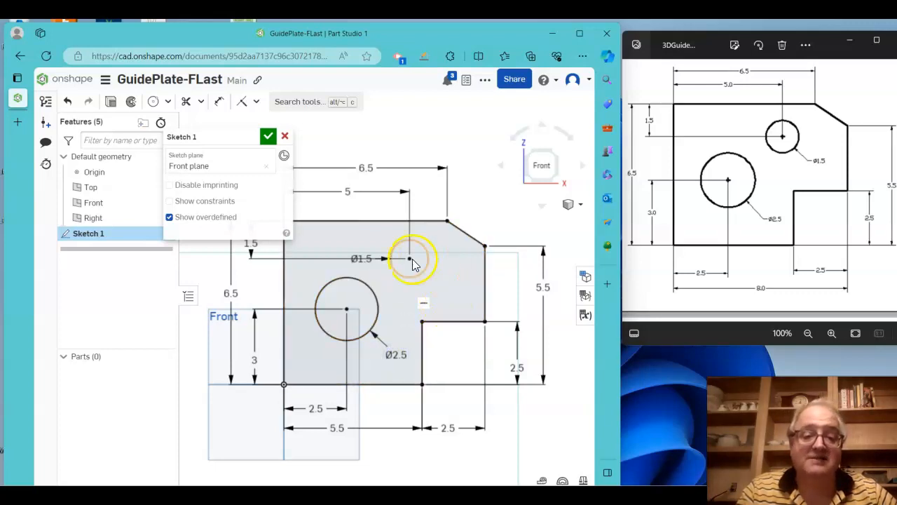
{"action": "left_click_drag", "start_coordinate": [362, 260], "coordinate": [441, 294]}
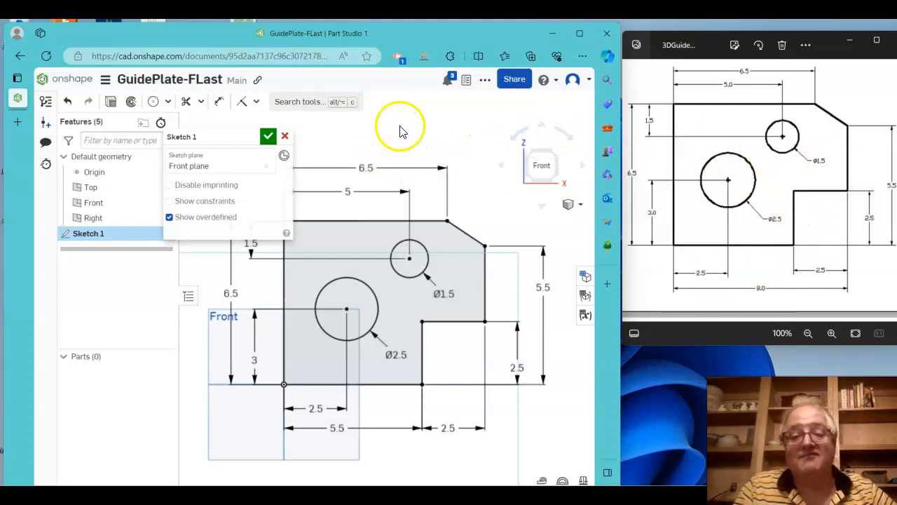
{"action": "left_click", "coordinate": [266, 137]}
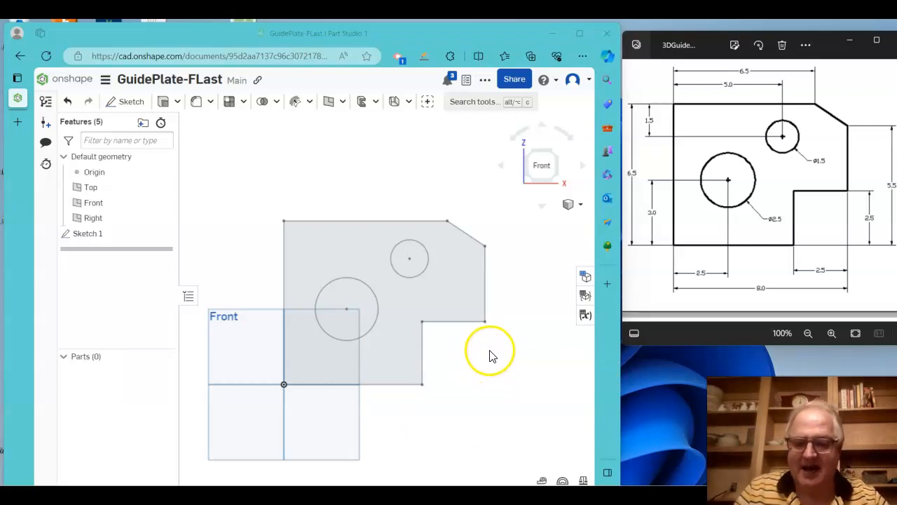
- Extrude the plate region of the sketch, leaving both circles open, as a new solid 0.75 in deep with the direction flipped backward
{"action": "right_click_drag", "start_coordinate": [502, 346], "coordinate": [507, 380]}
{"action": "right_click_drag", "start_coordinate": [521, 369], "coordinate": [507, 357]}
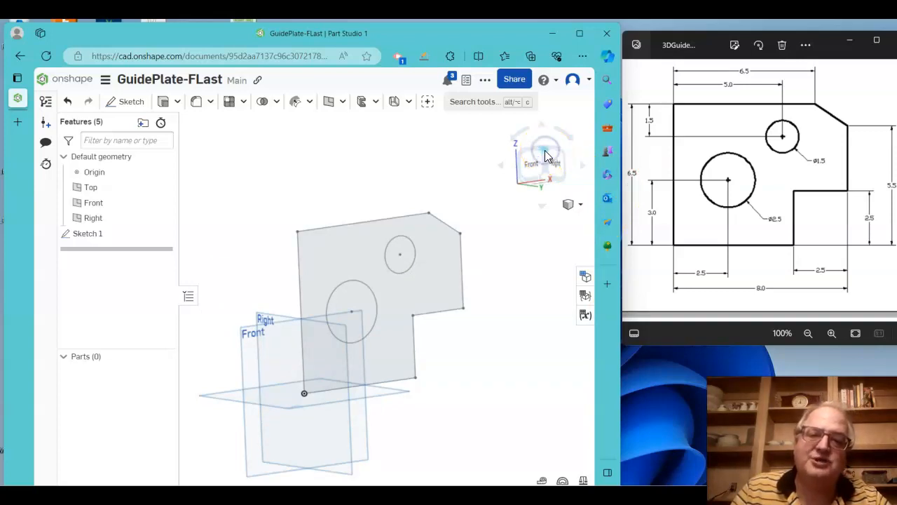
{"action": "left_click", "coordinate": [545, 154]}
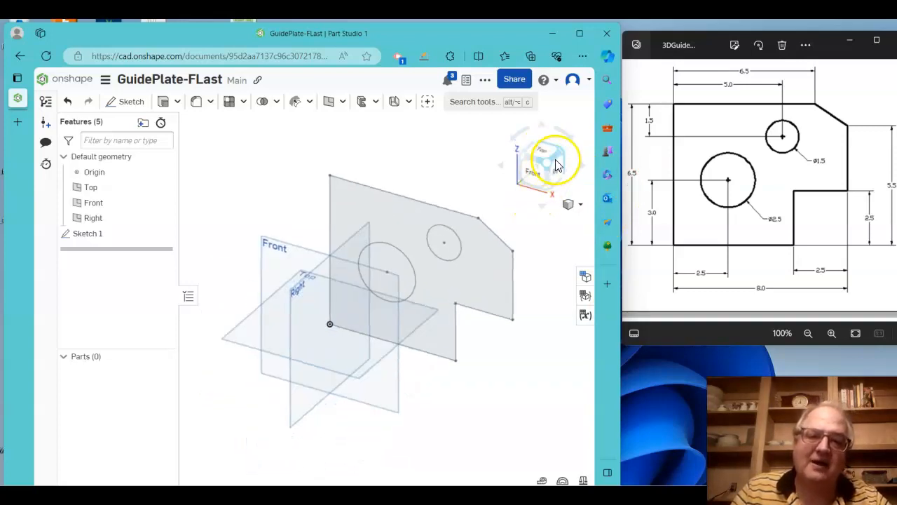
{"action": "left_click", "coordinate": [581, 205]}
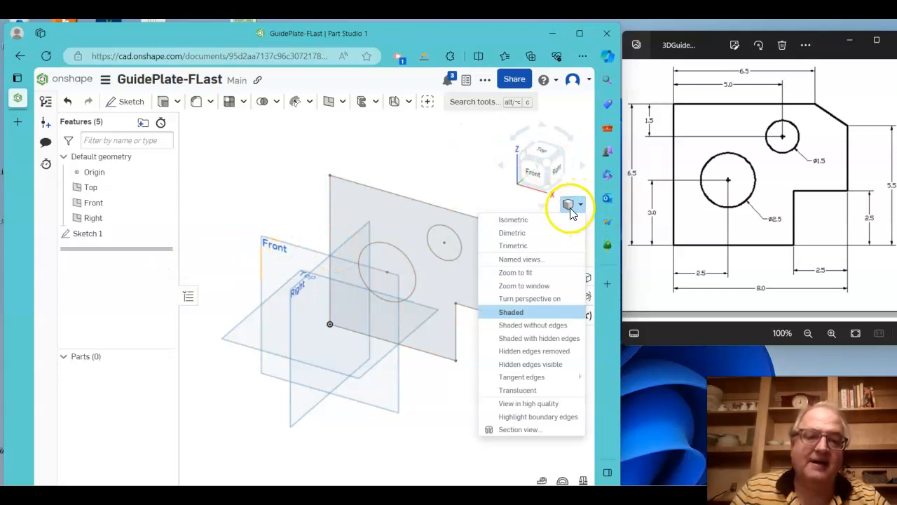
{"action": "left_click", "coordinate": [527, 220]}
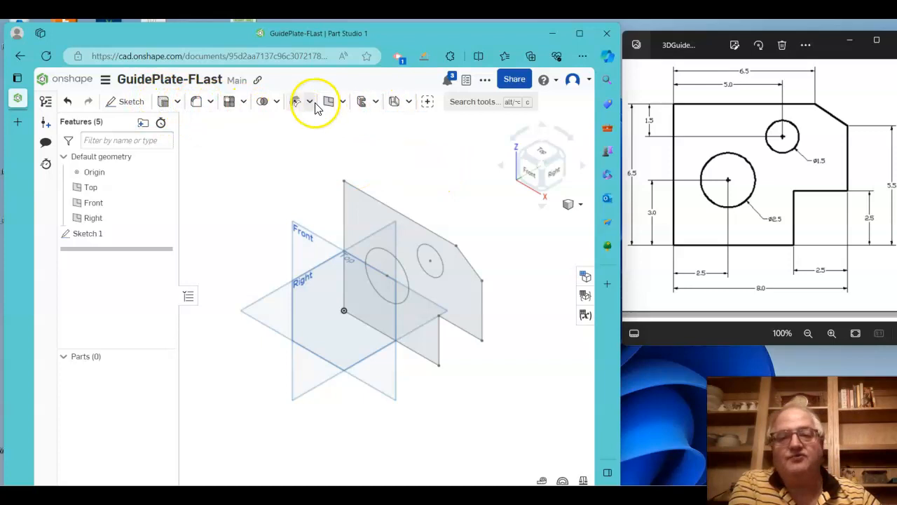
{"action": "left_click", "coordinate": [164, 103]}
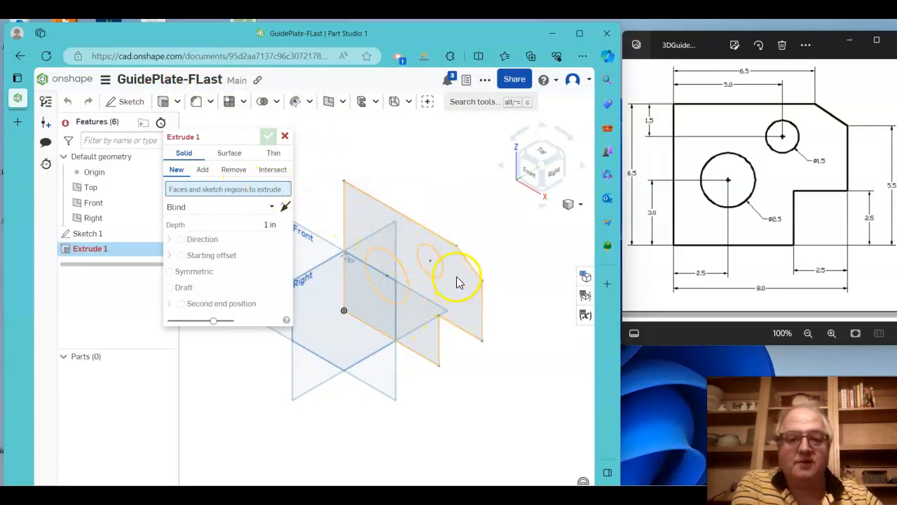
{"action": "left_click", "coordinate": [464, 293]}
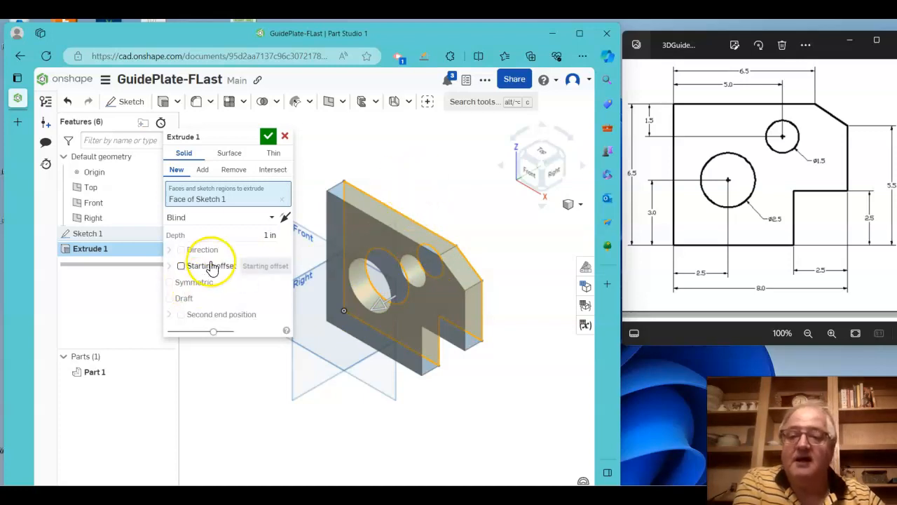
{"action": "left_click", "coordinate": [287, 218]}
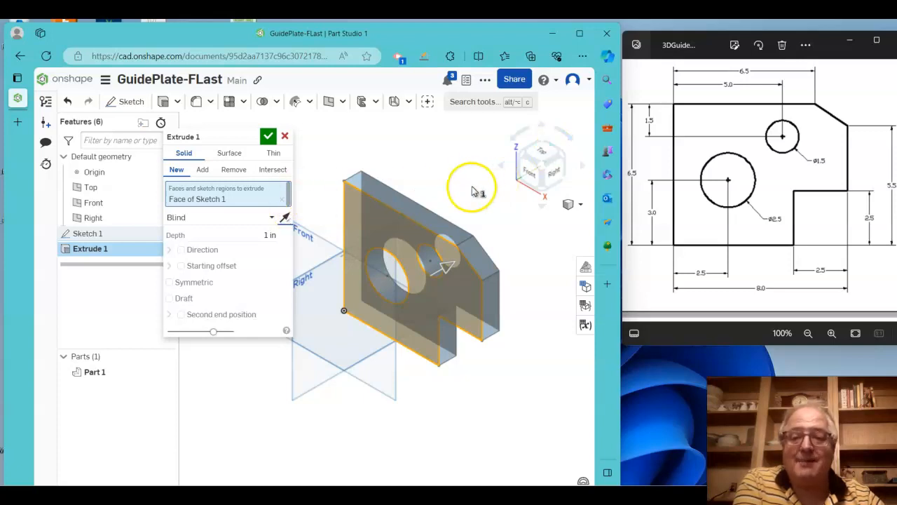
{"action": "left_click", "coordinate": [259, 237]}
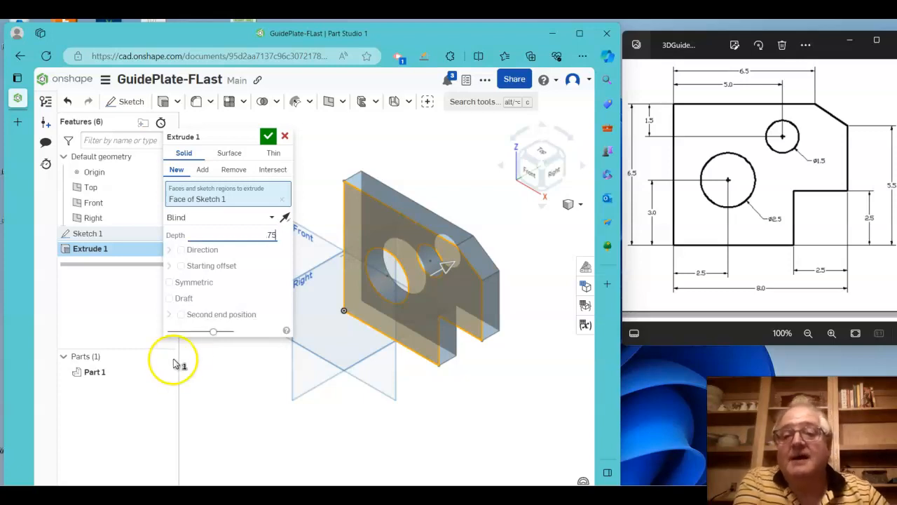
{"action": "left_click", "coordinate": [271, 137]}
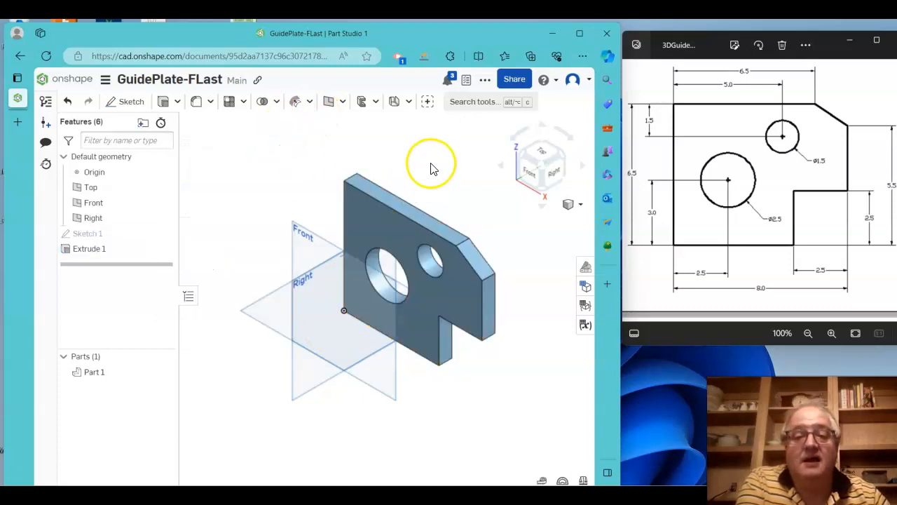
- Hide the Right, Front and Top default planes so only the origin and the plate remain shown
{"action": "middle_click_drag", "start_coordinate": [477, 204], "coordinate": [422, 196]}
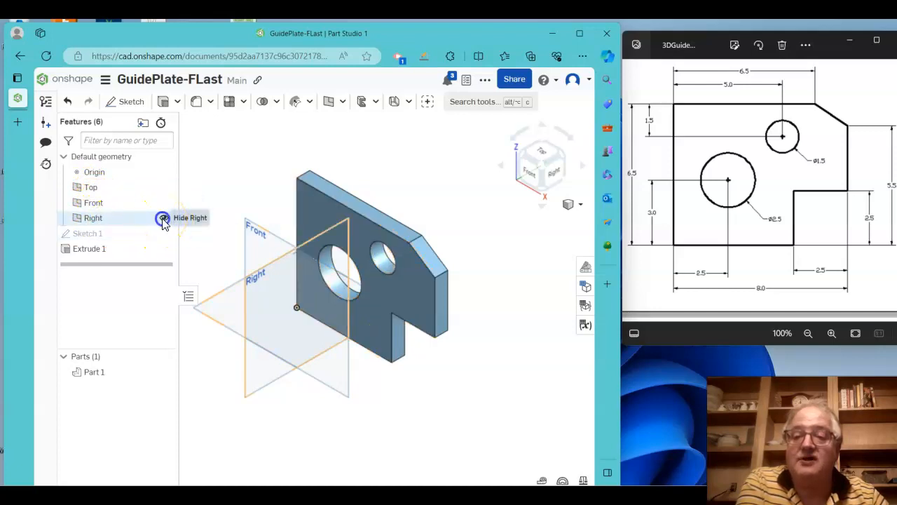
{"action": "left_click", "coordinate": [162, 220]}
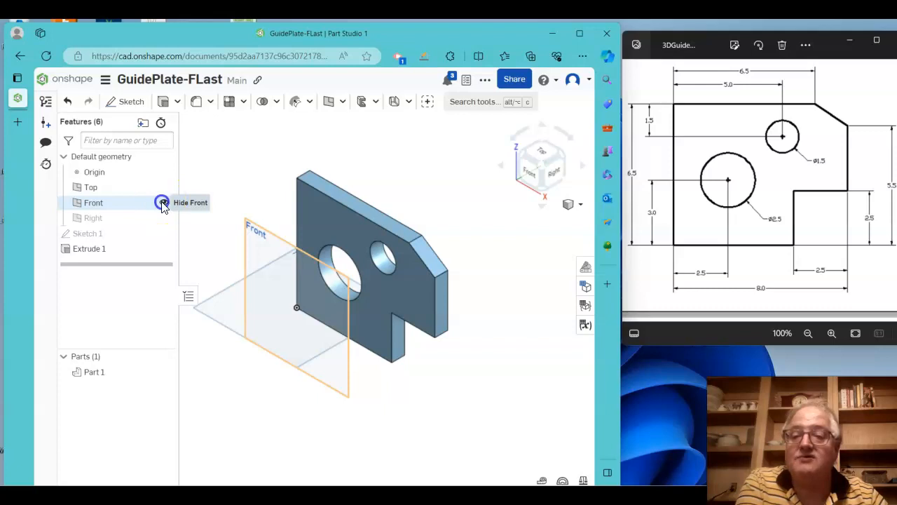
{"action": "left_click", "coordinate": [163, 203]}
{"action": "left_click", "coordinate": [163, 189]}
{"action": "right_click_drag", "start_coordinate": [484, 201], "coordinate": [479, 209]}
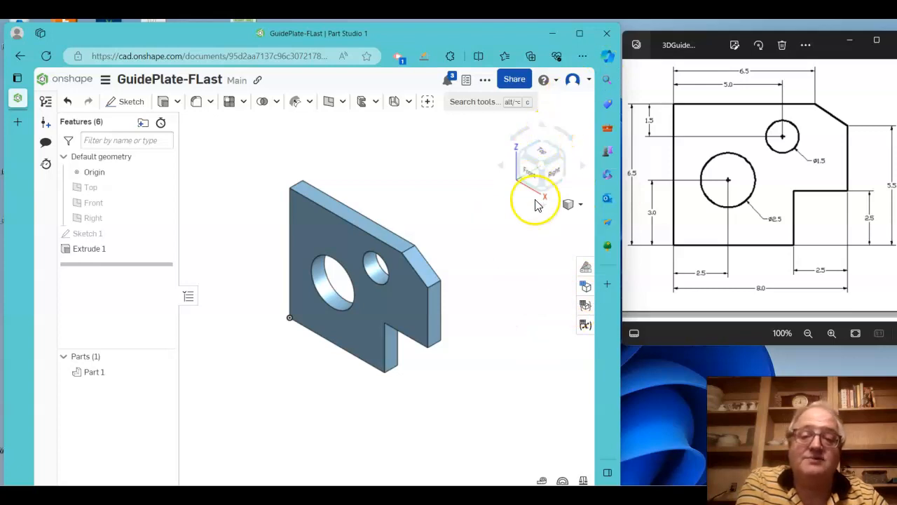